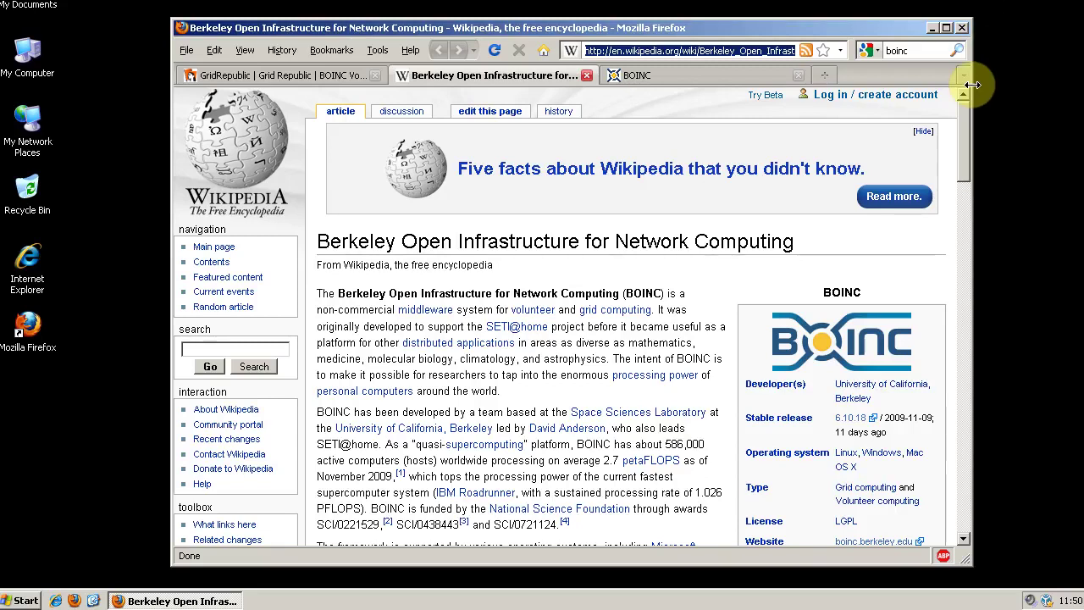
Switch from the Wikipedia BOINC article to the boinc.berkeley.edu homepage tab.
click(692, 73)
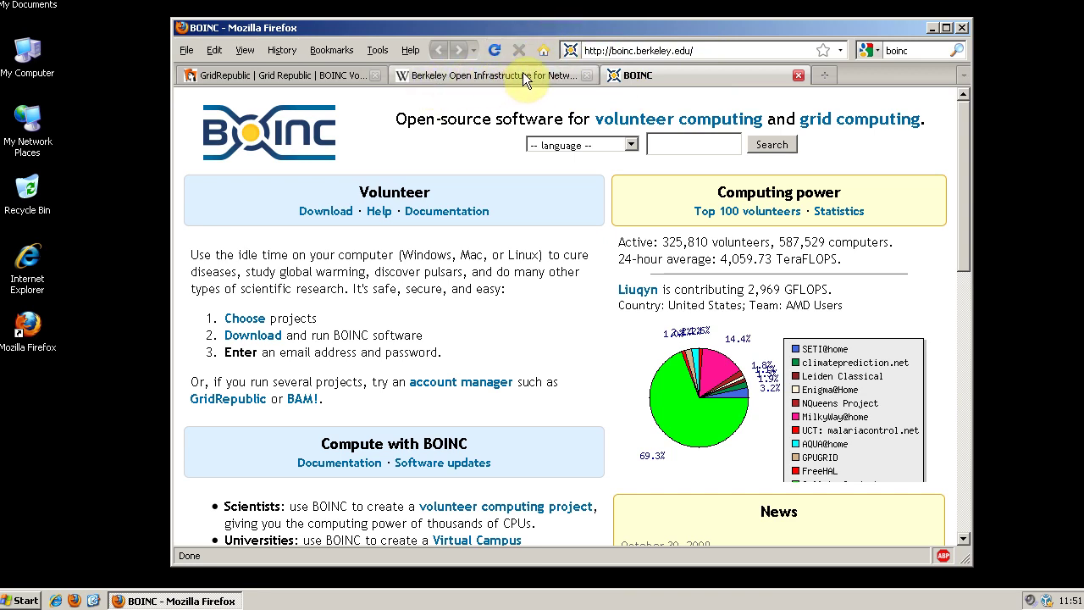
Open the Choosing BOINC projects page and scroll through the project table.
click(243, 319)
scroll(552, 293, down, 4)
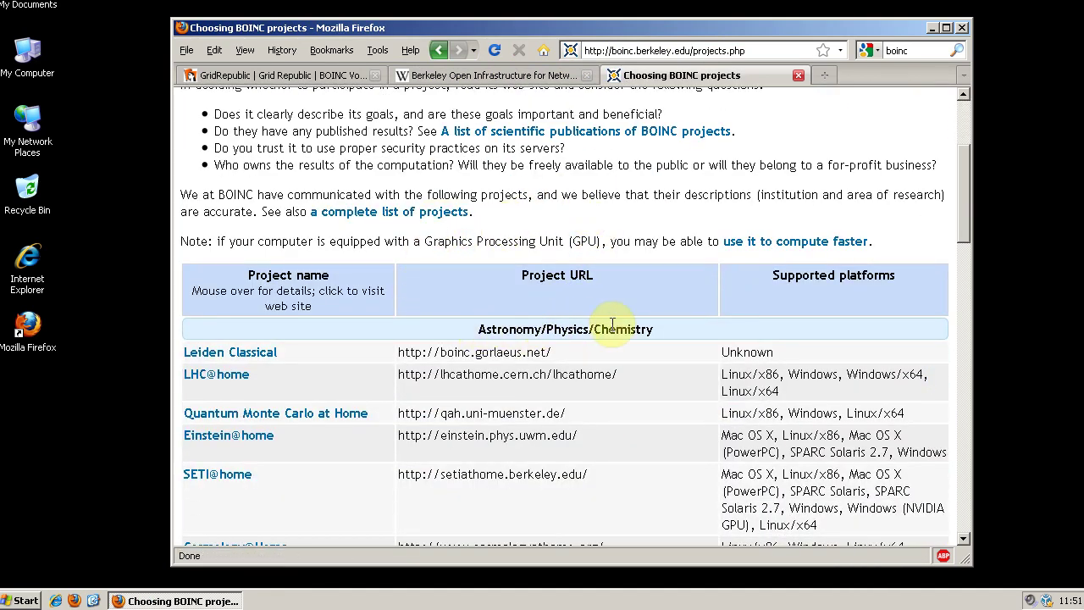
scroll(674, 354, down, 7)
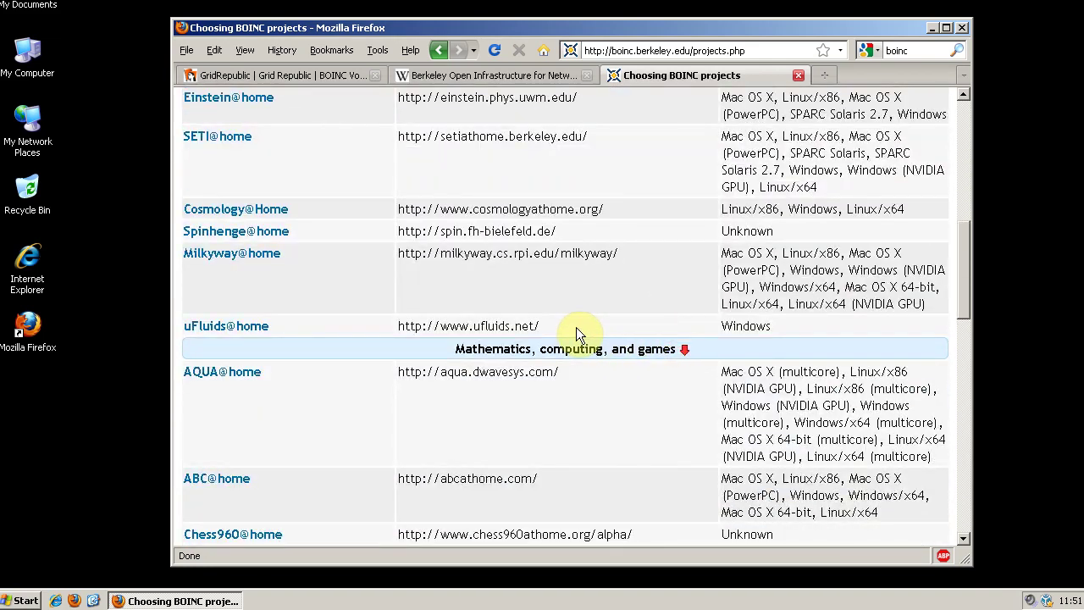
scroll(693, 416, down, 7)
scroll(657, 387, down, 1)
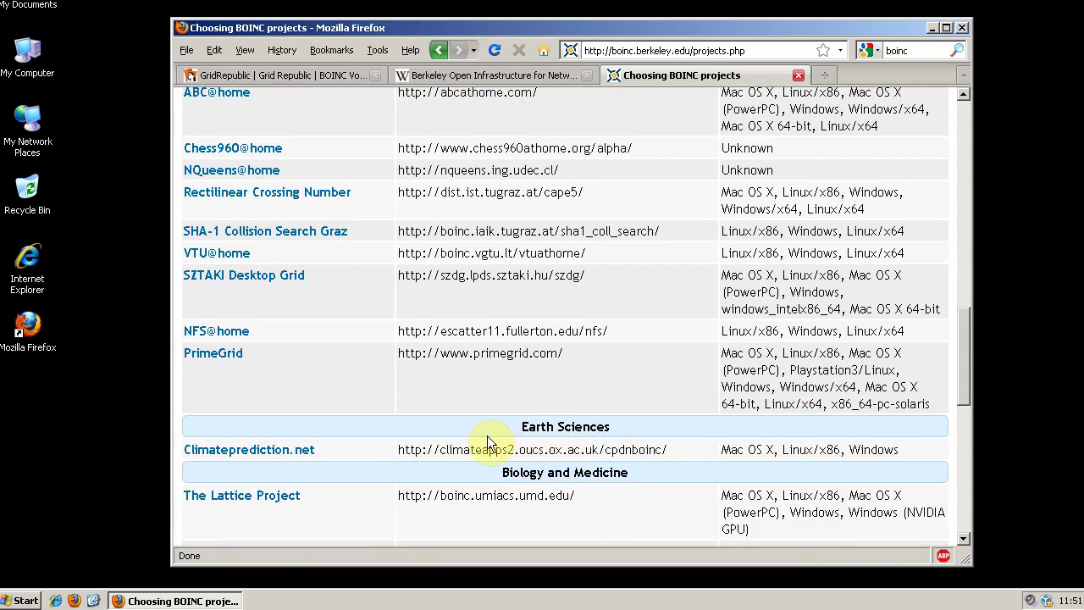
mouse_move(305, 456)
scroll(440, 423, down, 4)
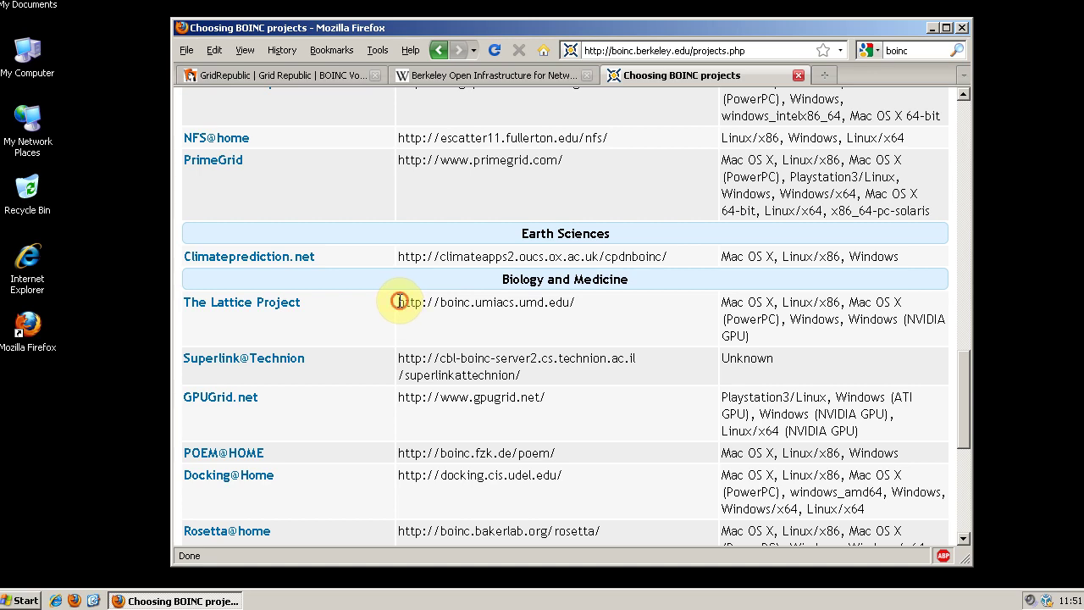
Select The Lattice Project's web address, then go to the GridRepublic home page tab.
drag(399, 302, 589, 308)
click(589, 308)
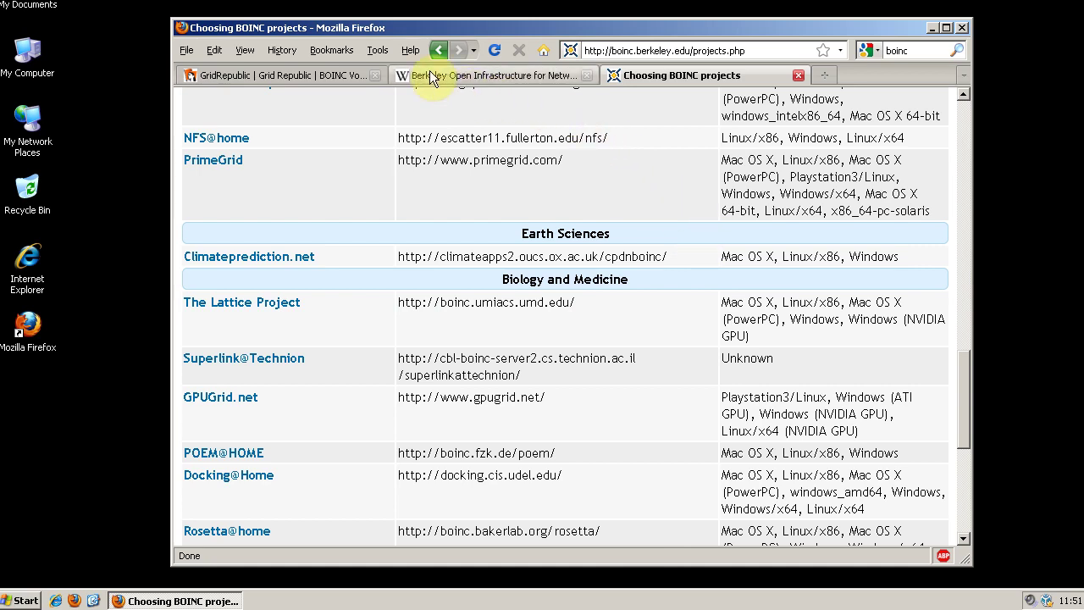
click(337, 73)
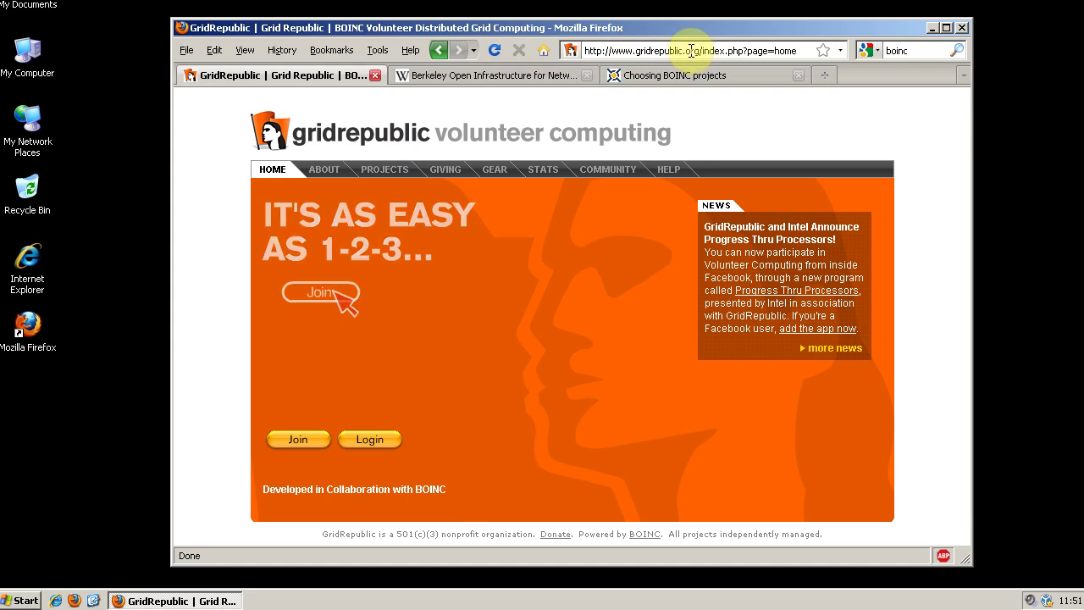
Begin joining GridRepublic by entering the account name and e-mail address.
click(305, 447)
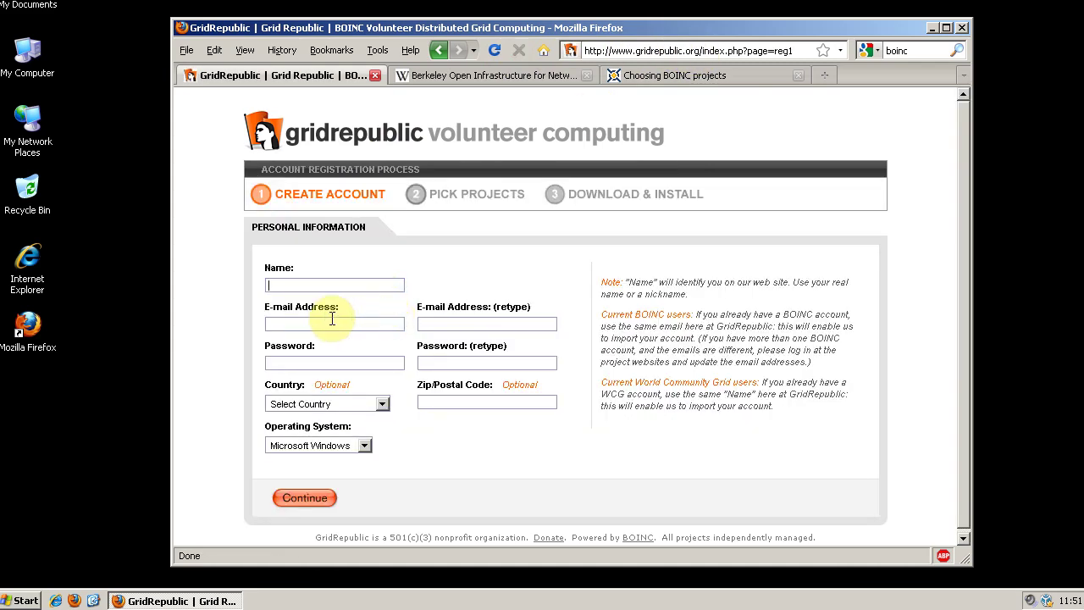
click(311, 279)
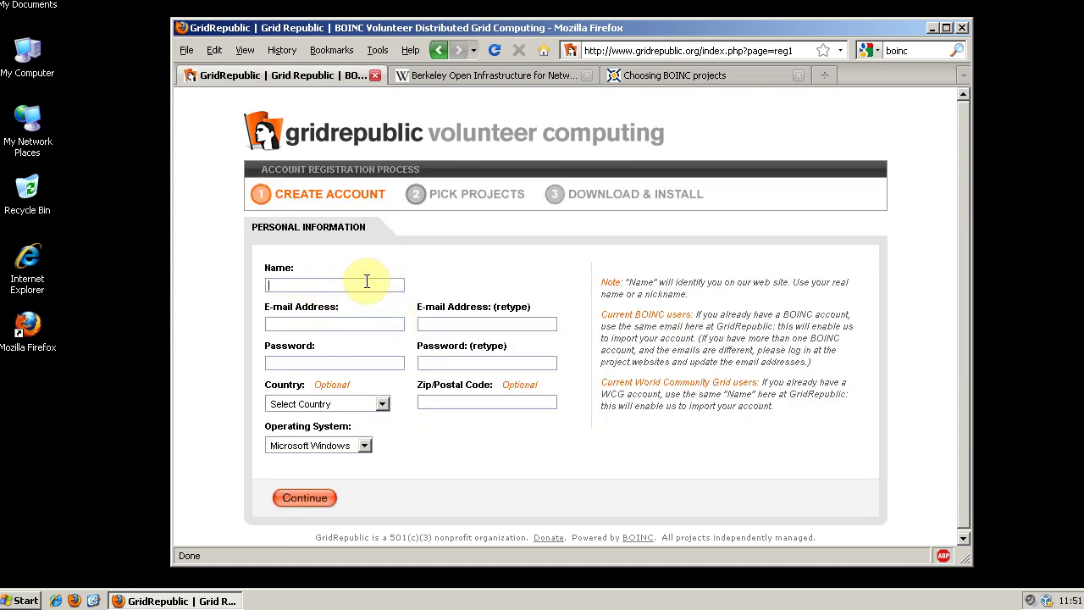
text(qasl)
text(amp computers)
key(Tab)
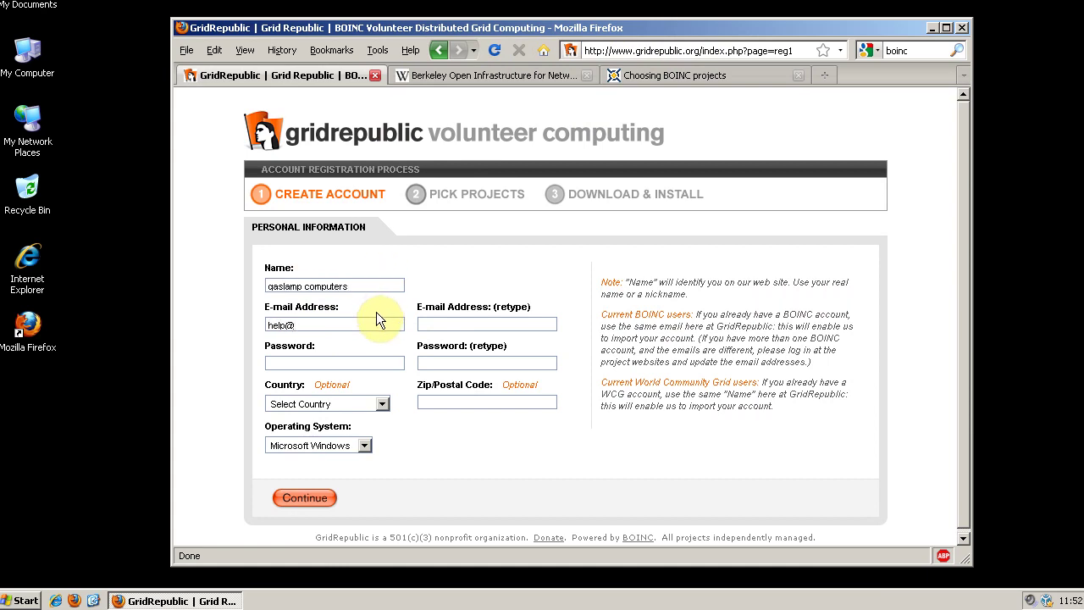
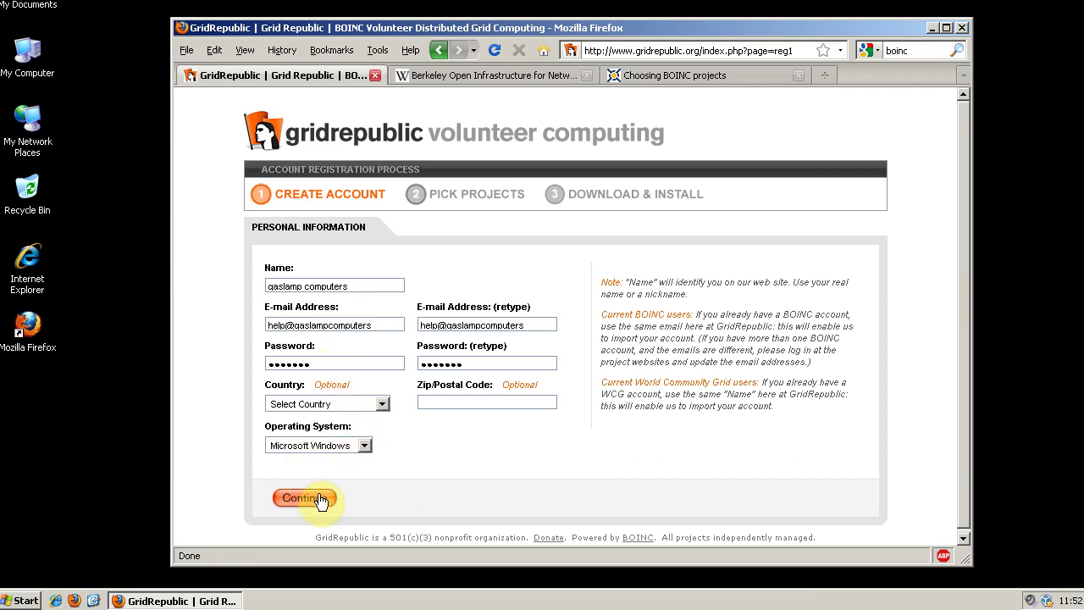
Fix the invalid e-mail in both e-mail fields, resubmit, and decline saving the password.
click(315, 501)
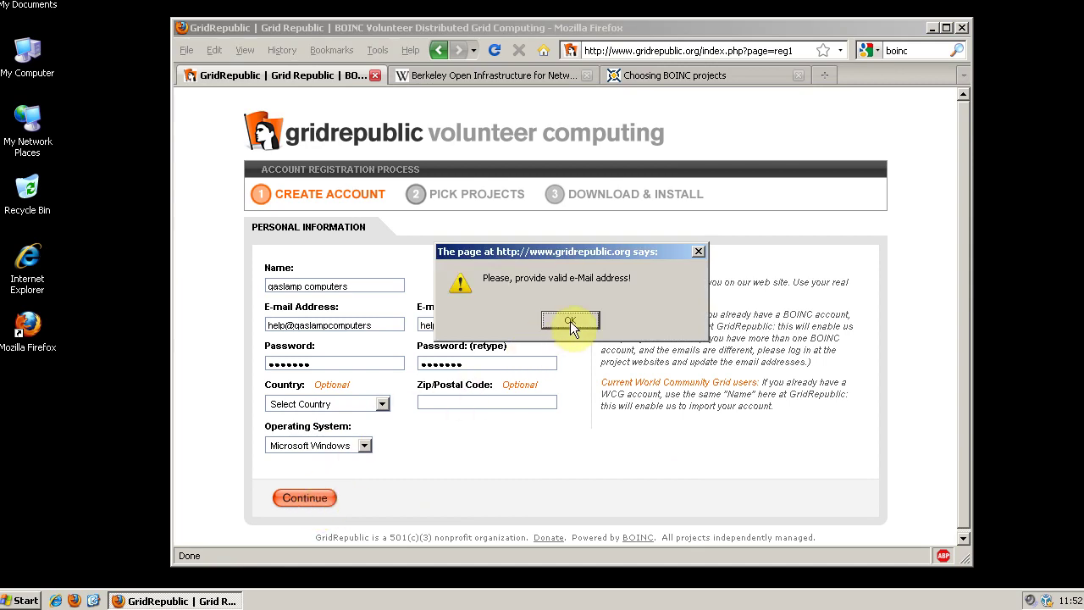
click(570, 321)
click(549, 321)
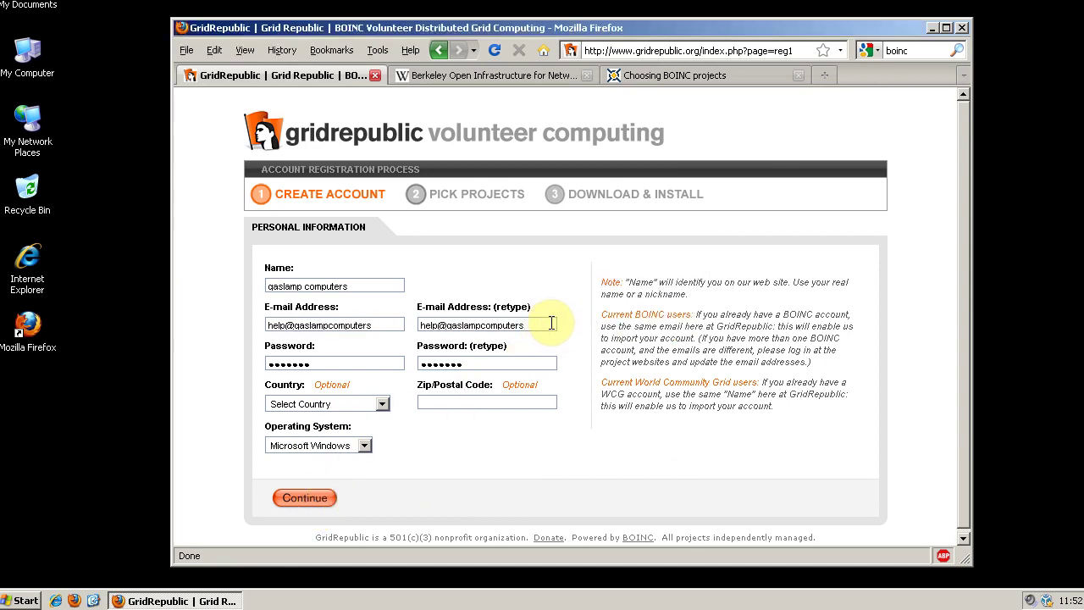
click(394, 324)
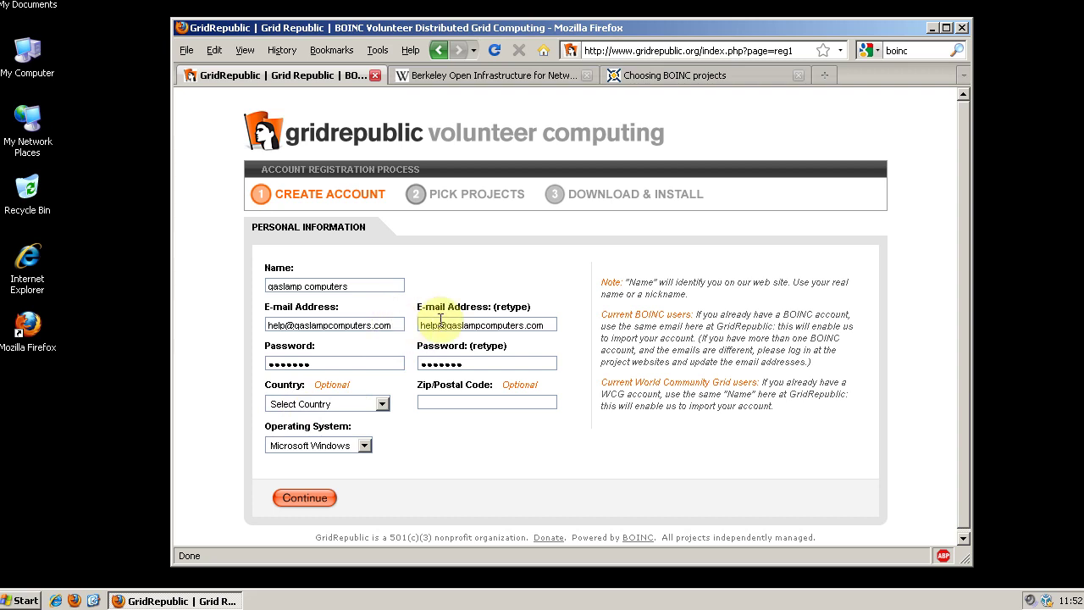
click(306, 498)
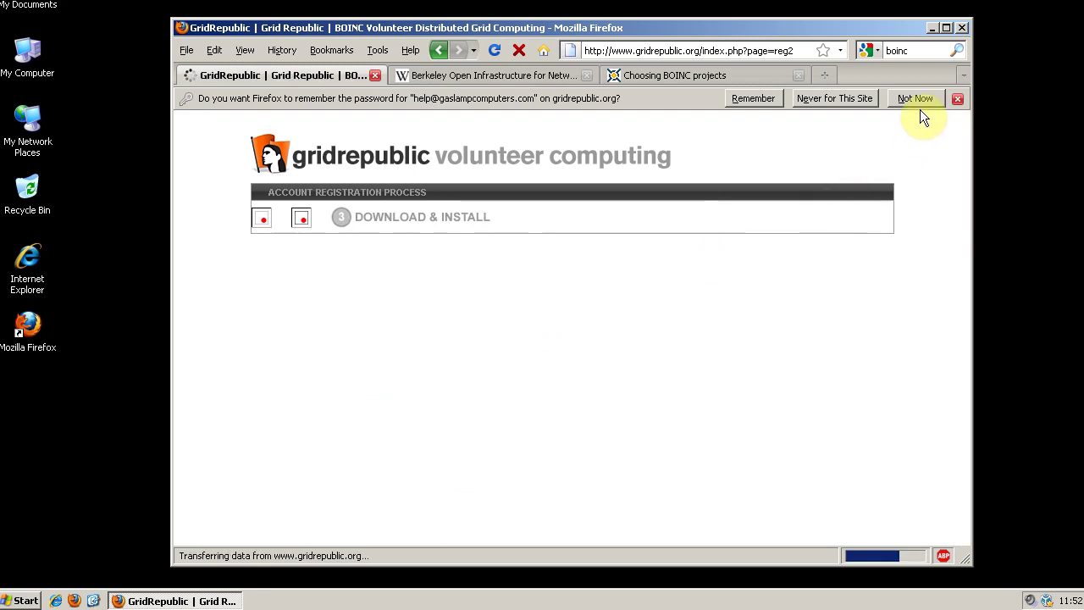
click(924, 99)
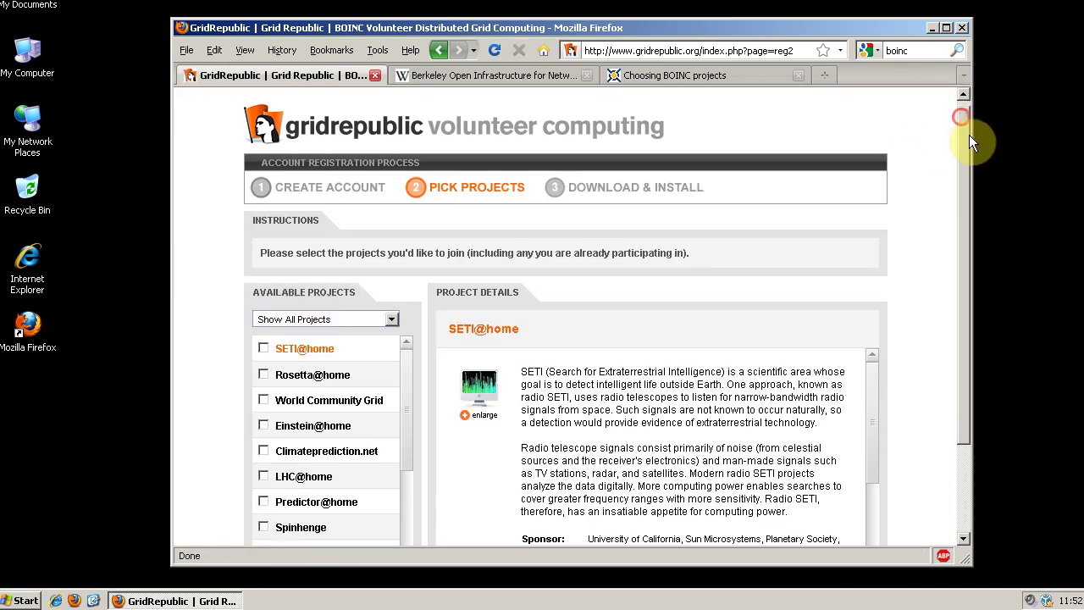
Browse the available projects and view Rosetta@home's details.
drag(966, 136, 993, 239)
drag(402, 255, 402, 251)
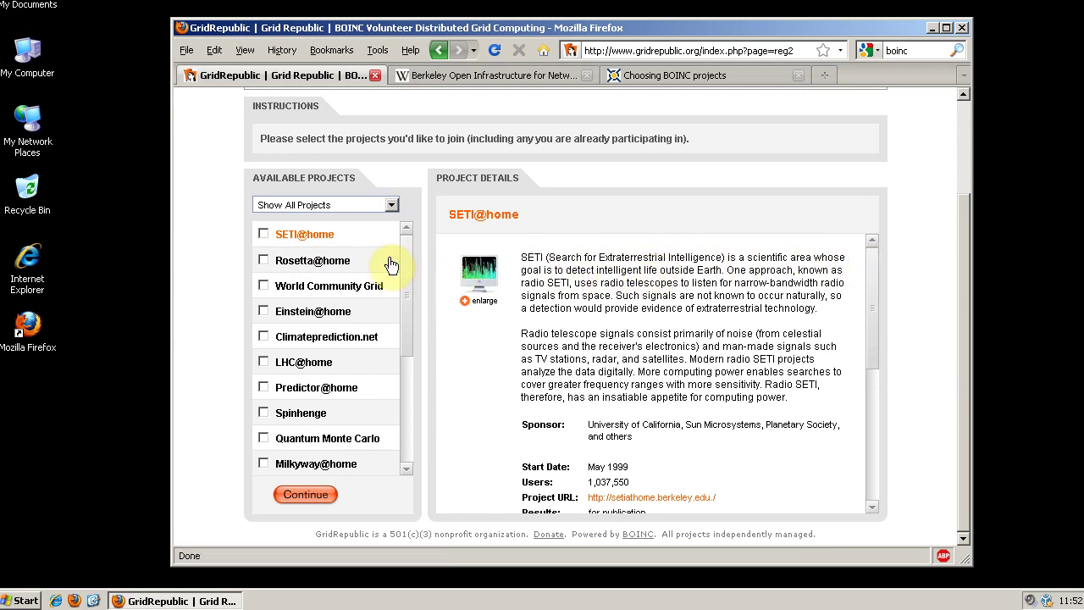
click(288, 261)
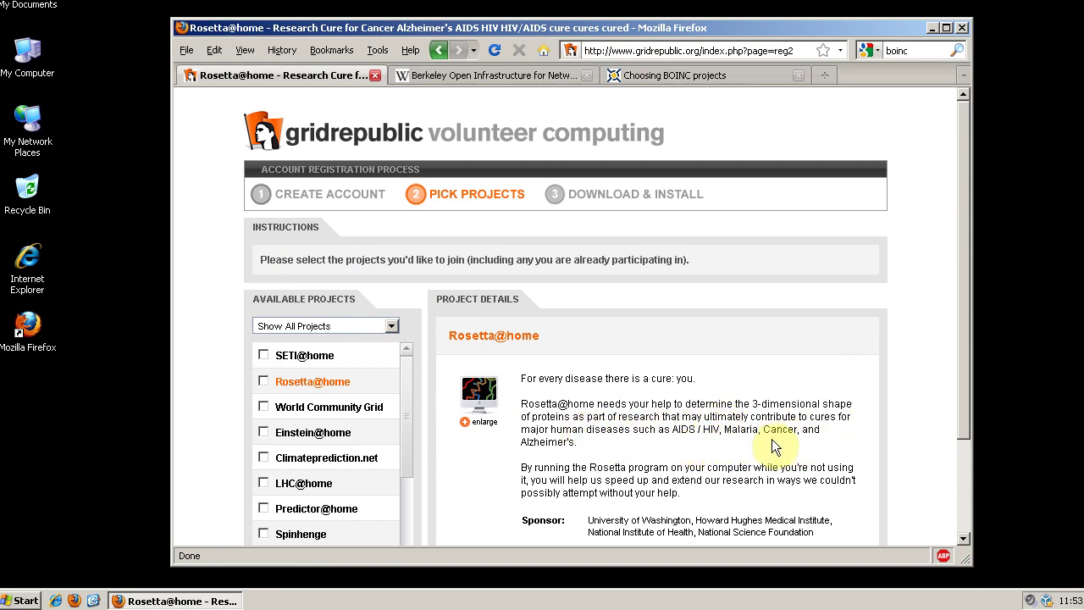
drag(404, 376, 410, 401)
Tick Milkyway@home, review its details, and continue to the Download & Install step.
click(263, 376)
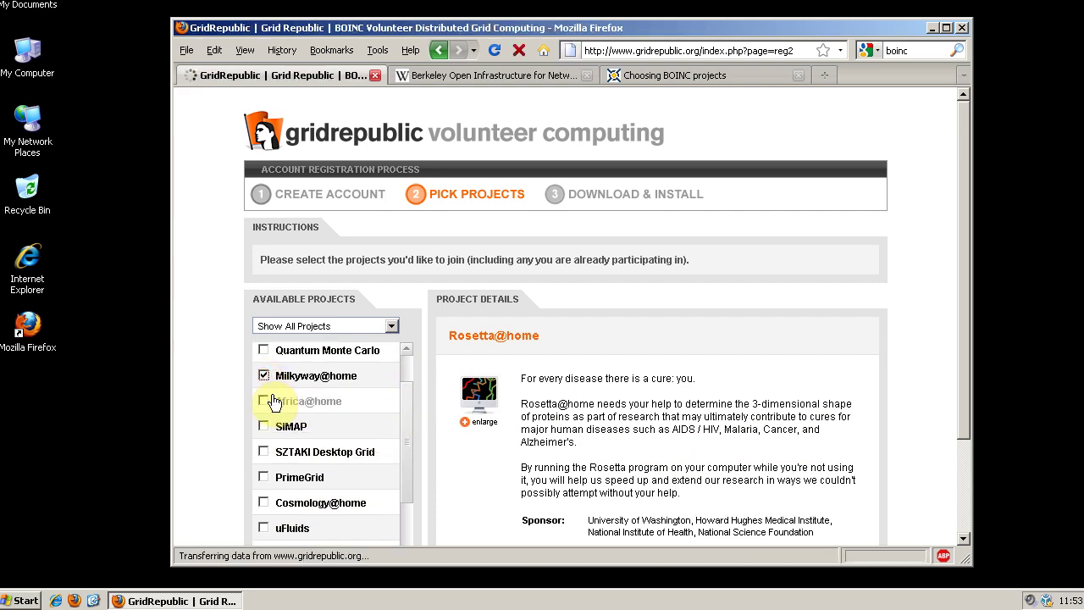
click(277, 375)
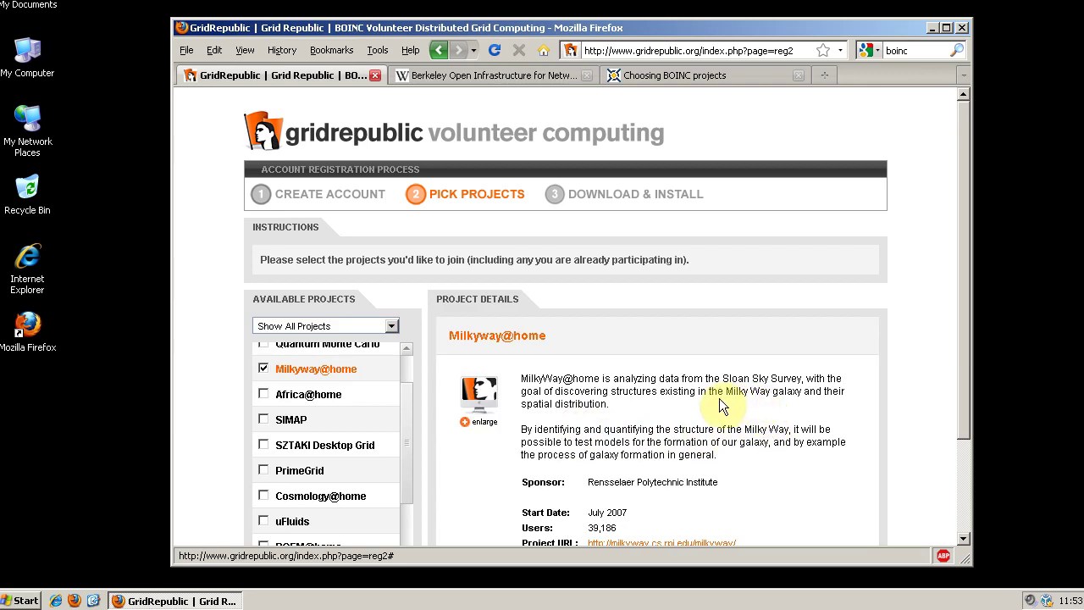
drag(965, 250, 951, 320)
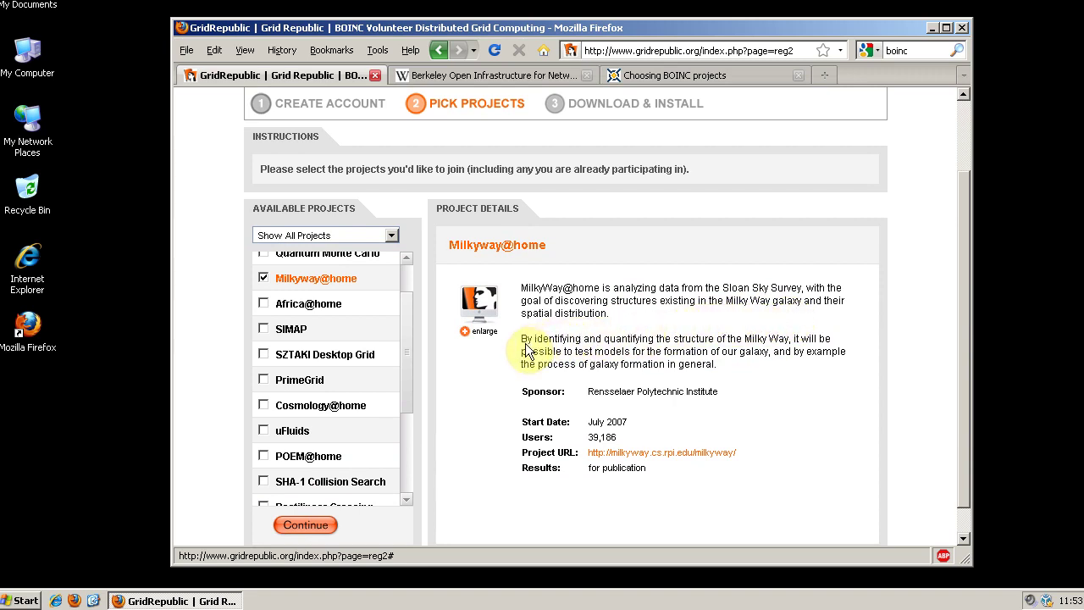
drag(407, 353, 404, 405)
click(309, 526)
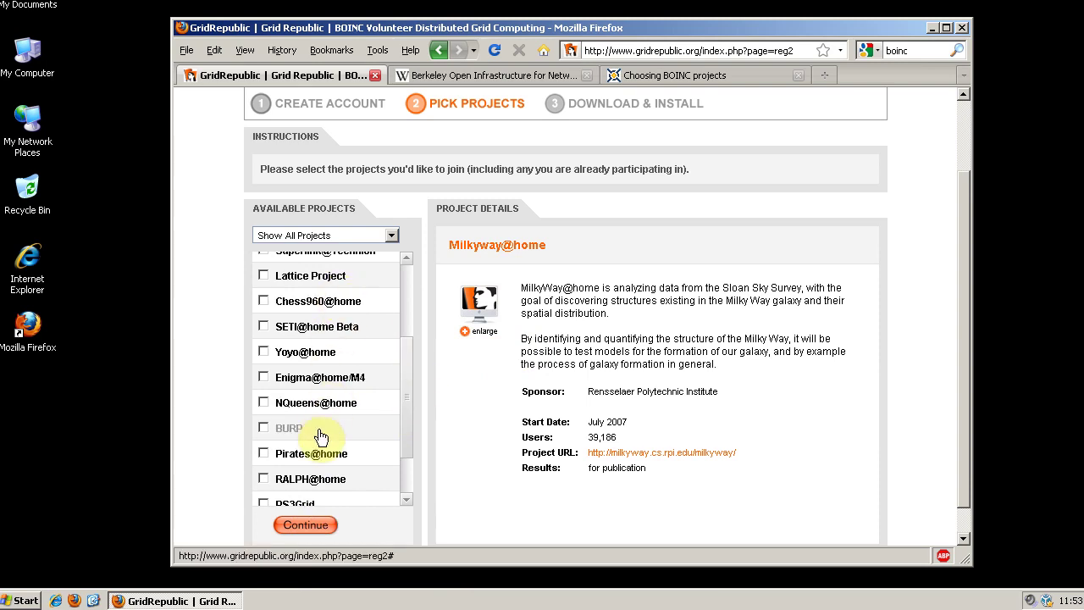
drag(405, 414, 406, 396)
click(318, 532)
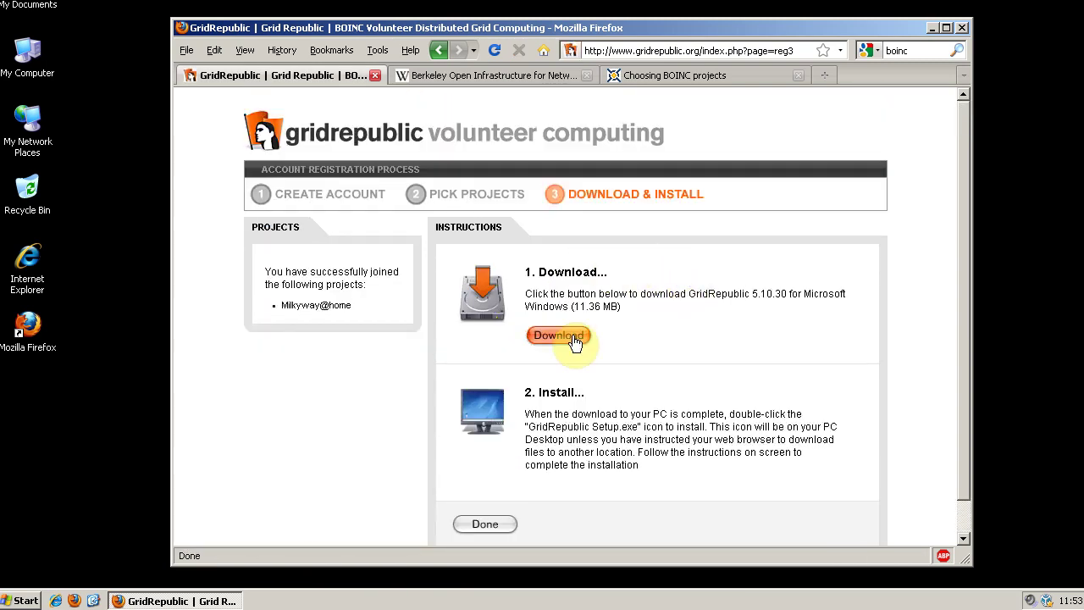
Download the 10.8 MB GridRepublic Setup.exe installer and save it to the computer.
click(556, 339)
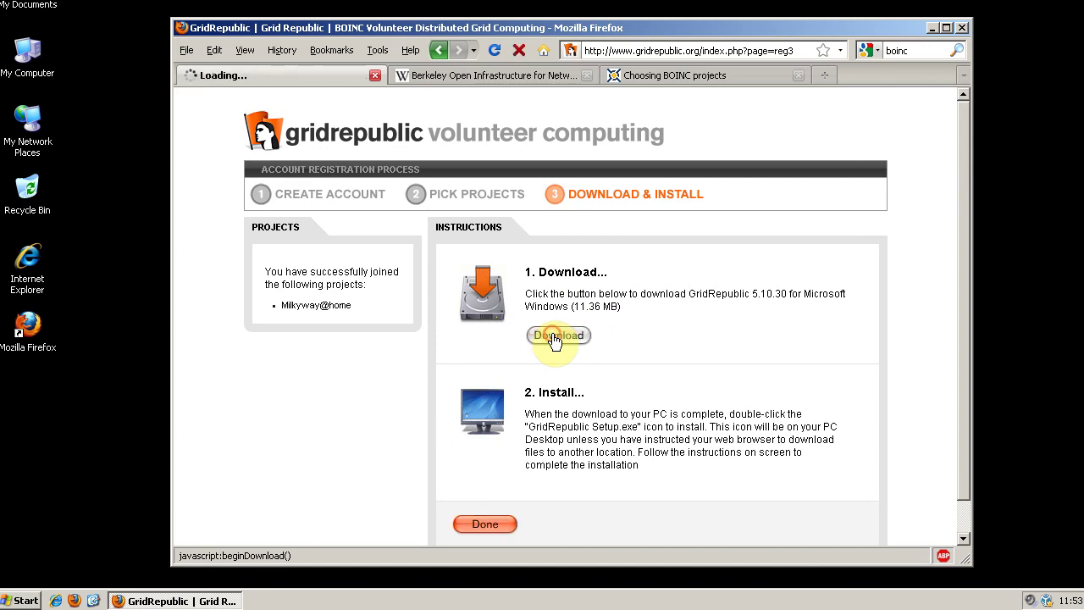
click(628, 341)
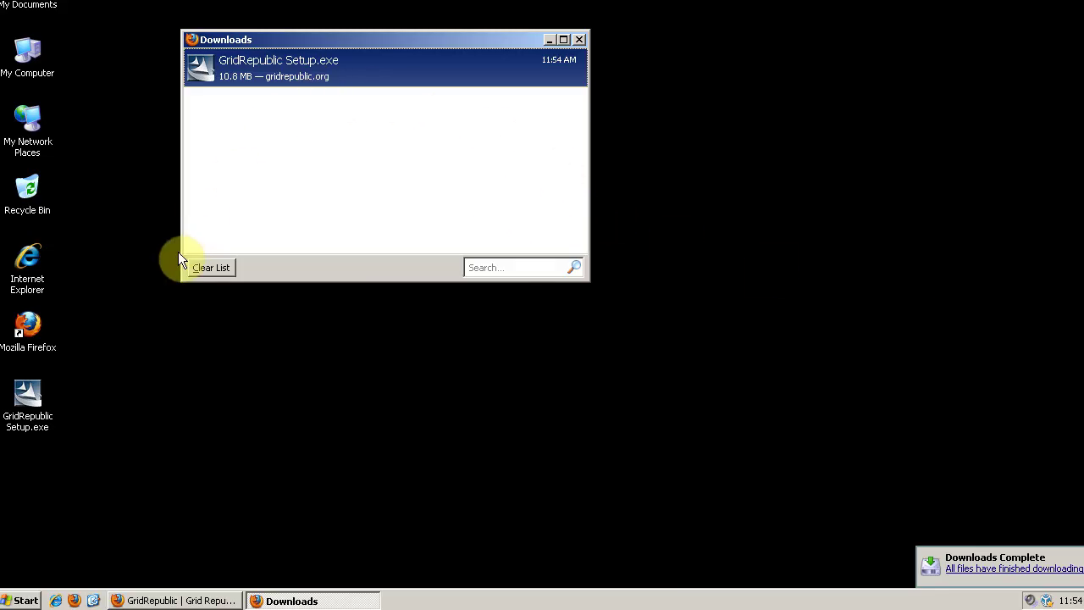
Launch GridRepublic Setup.exe from Downloads, confirming the open prompt and security warning.
double_click(254, 68)
click(345, 201)
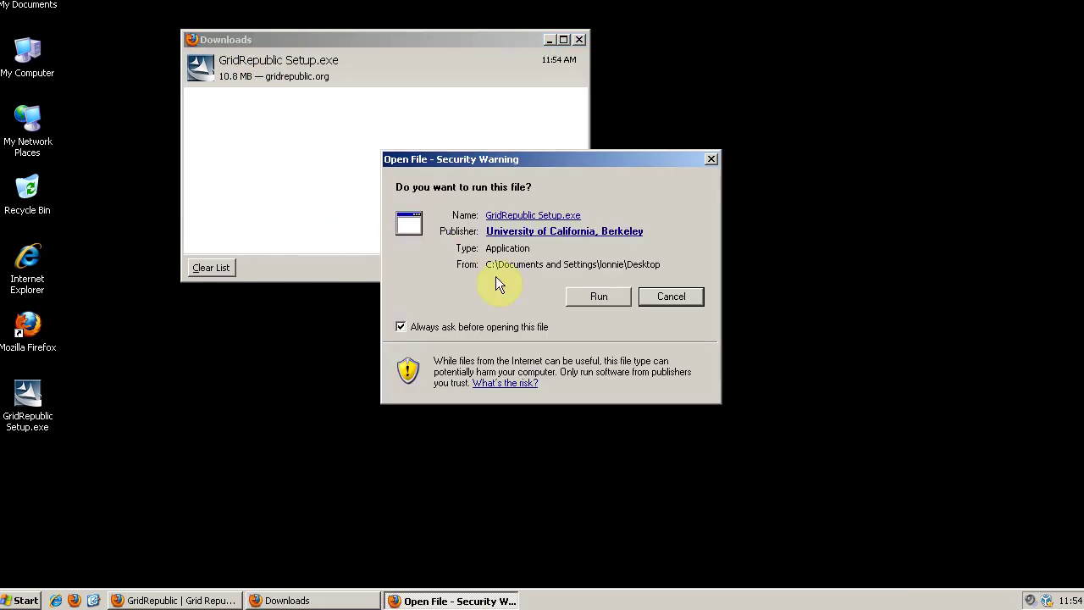
click(596, 298)
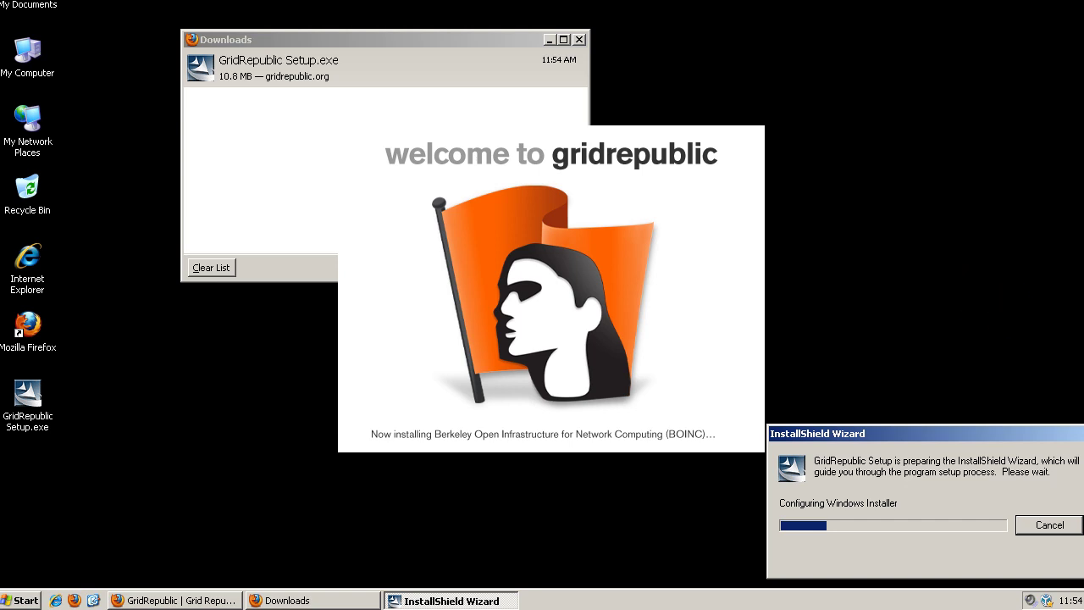
Install GridRepublic to C:\Program Files\BOINC\ with the license accepted, then finish the wizard.
click(626, 420)
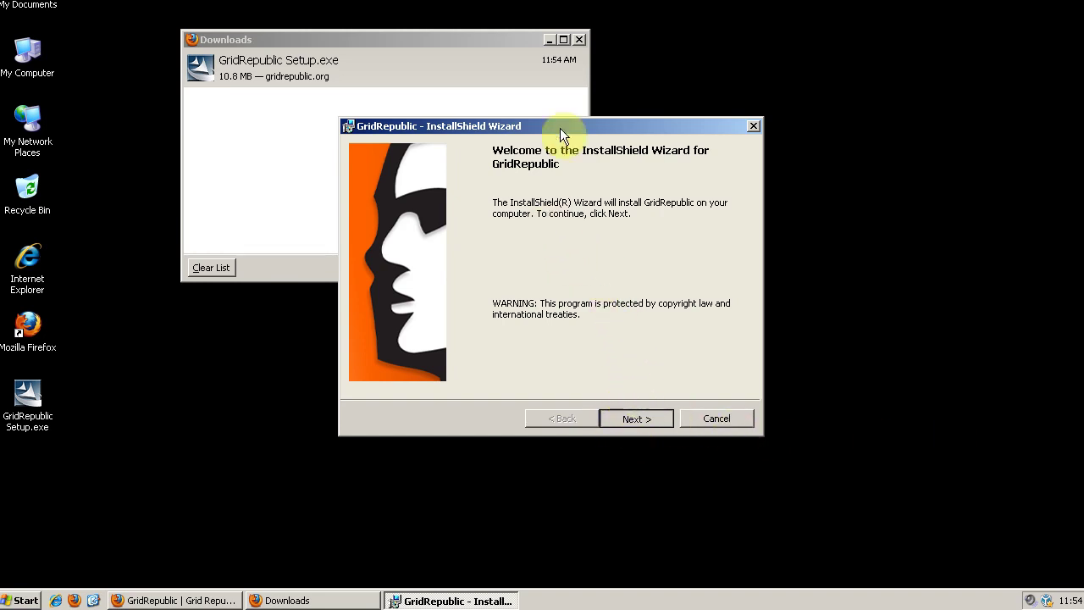
click(653, 422)
click(458, 354)
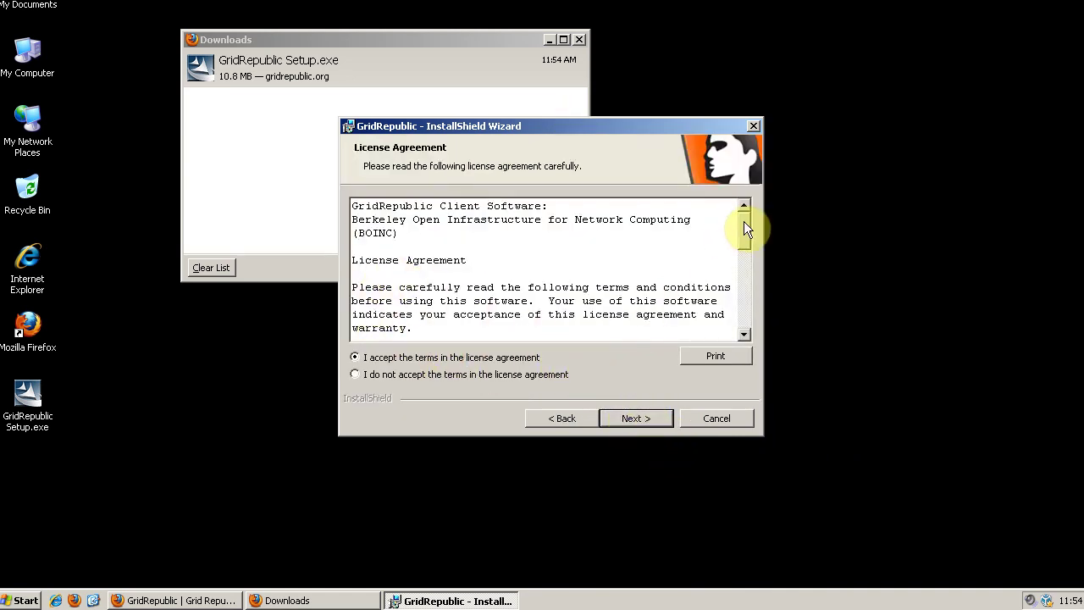
drag(744, 220, 748, 334)
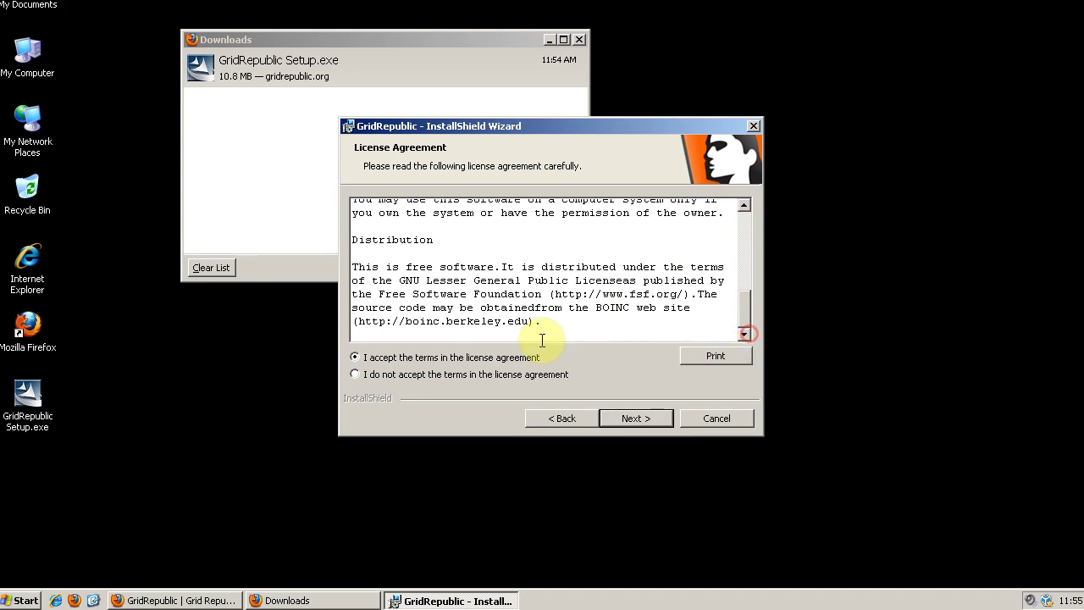
click(633, 418)
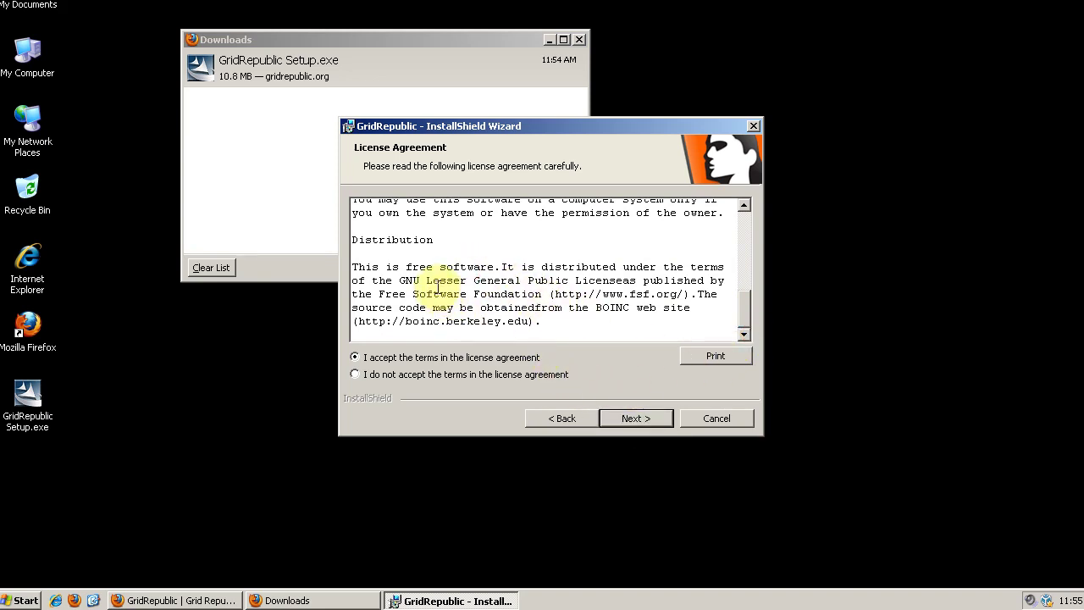
click(649, 423)
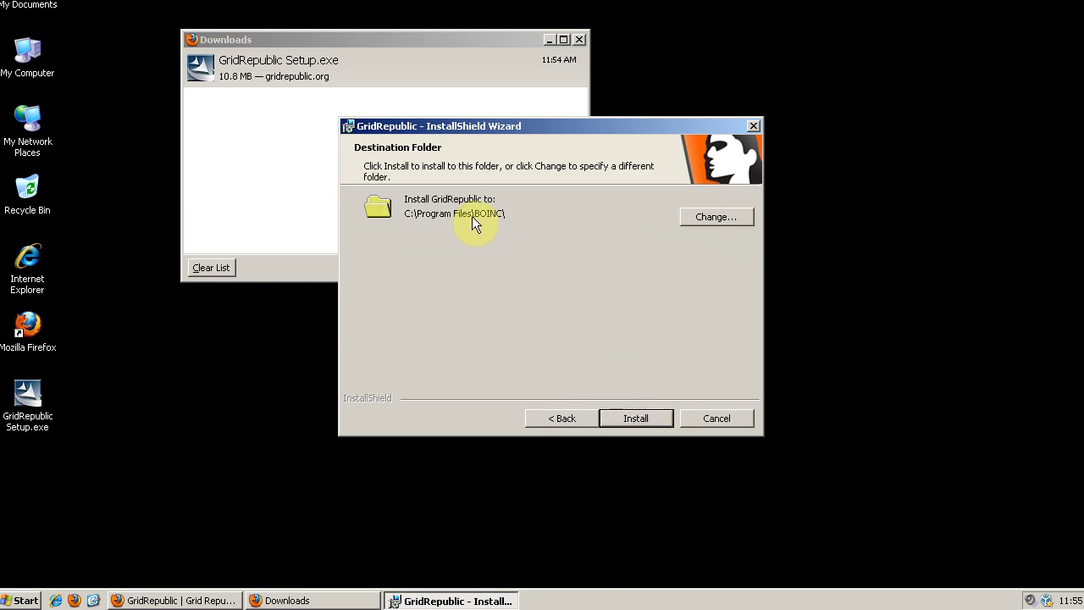
click(643, 419)
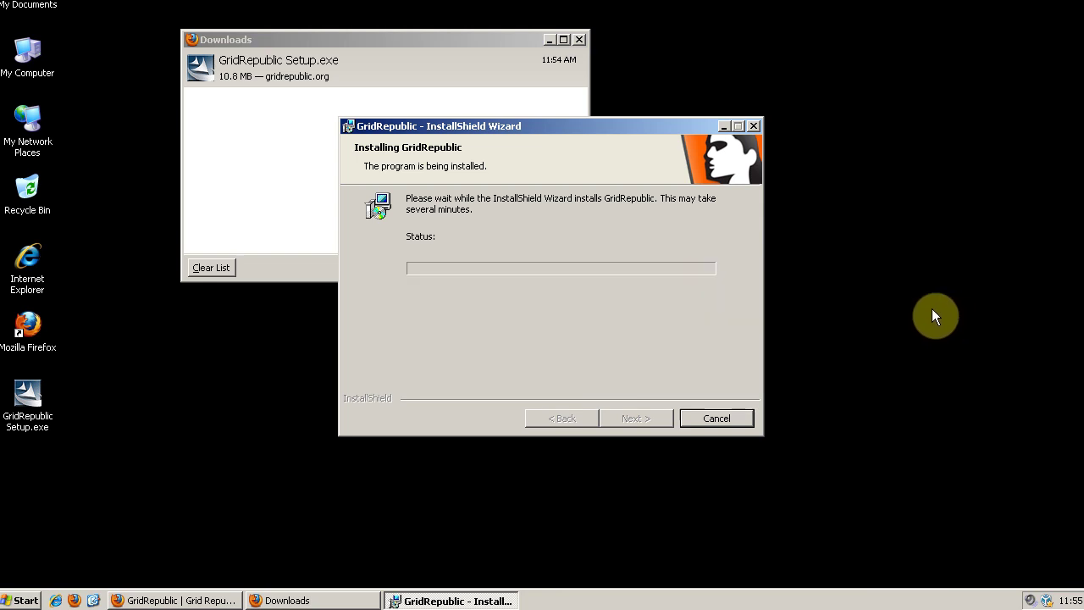
click(641, 417)
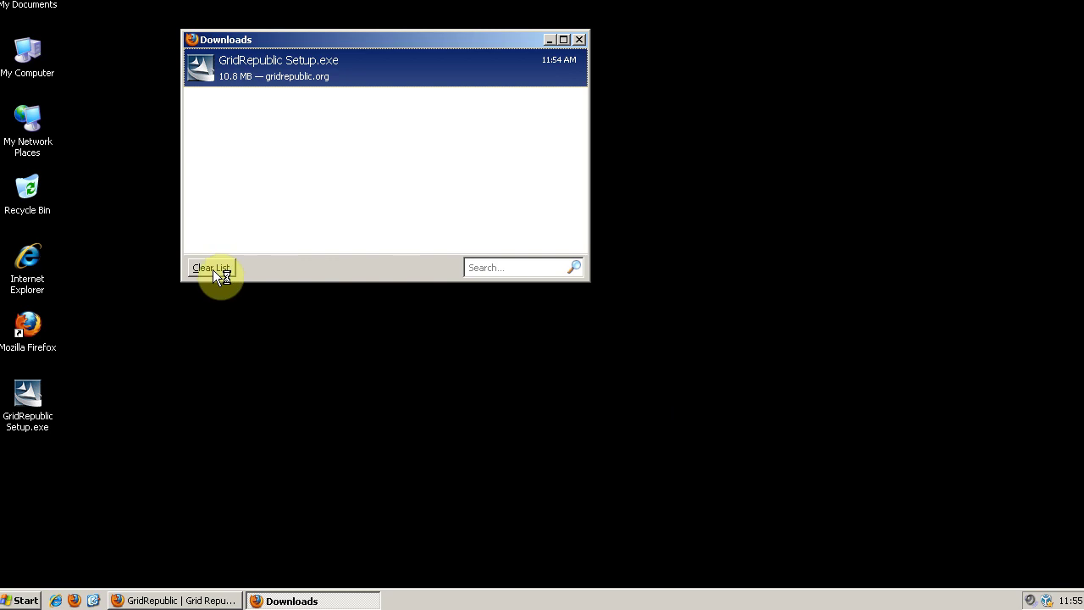
Clear and close the Downloads window, then attach using the account e-mail and password.
click(214, 271)
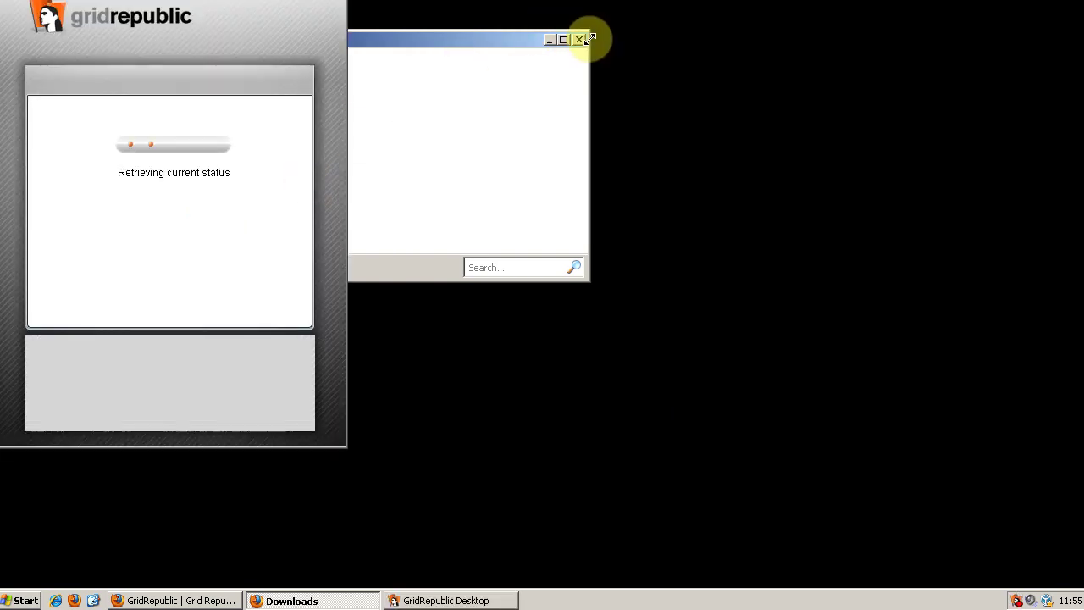
click(579, 40)
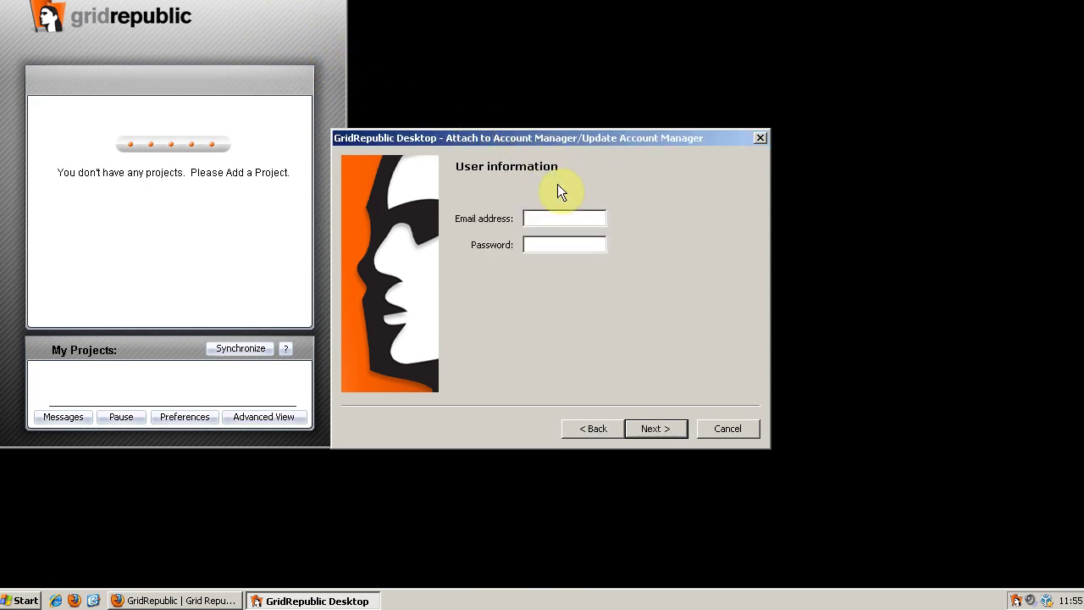
click(559, 215)
key(Tab)
text(•••••••)
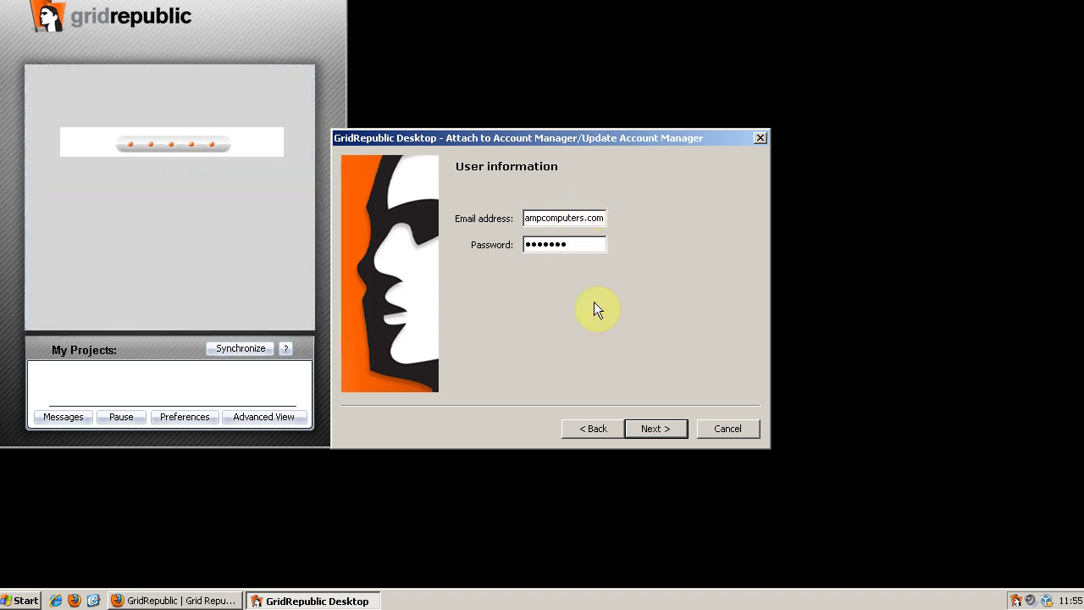
click(663, 430)
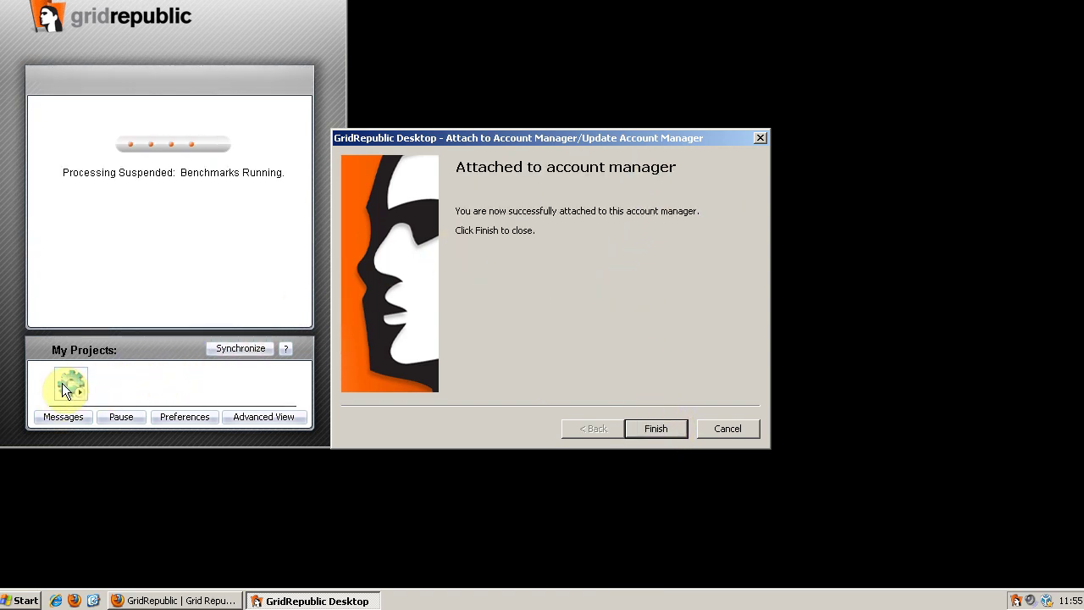
Finish the attach wizard, reopen GridRepublic Desktop from the tray, and centre its window.
click(675, 429)
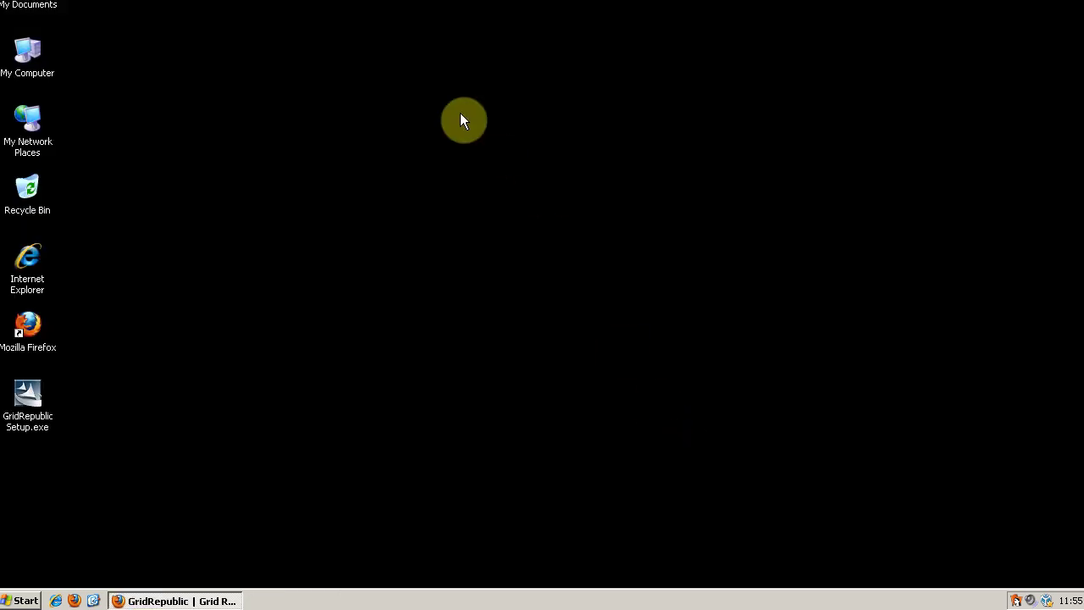
double_click(1016, 600)
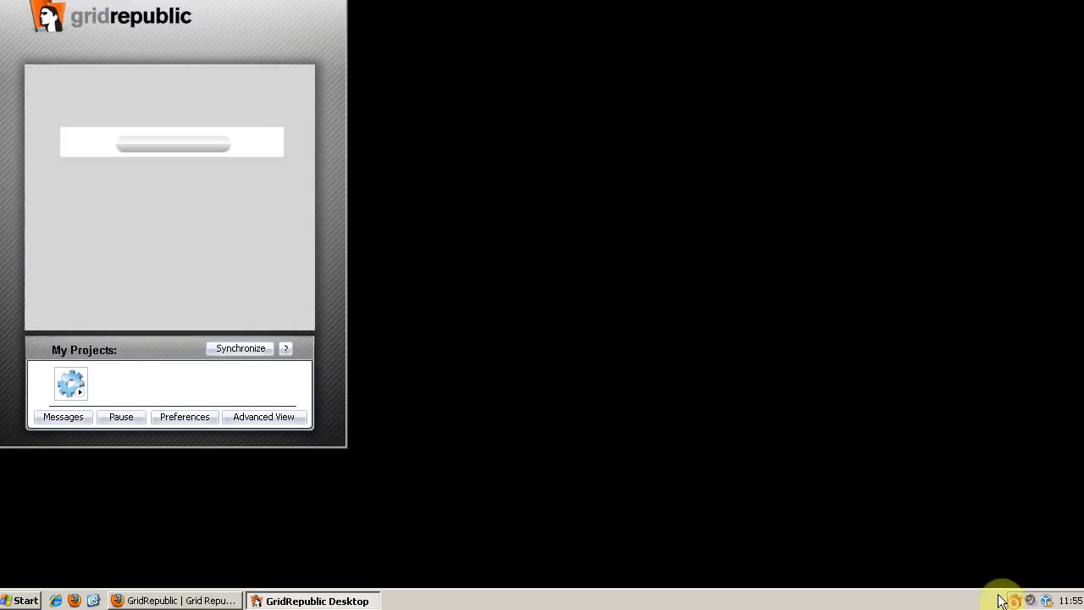
mouse_move(287, 7)
mouse_down()
mouse_move(450, 43)
mouse_move(690, 51)
mouse_move(531, 54)
mouse_up()
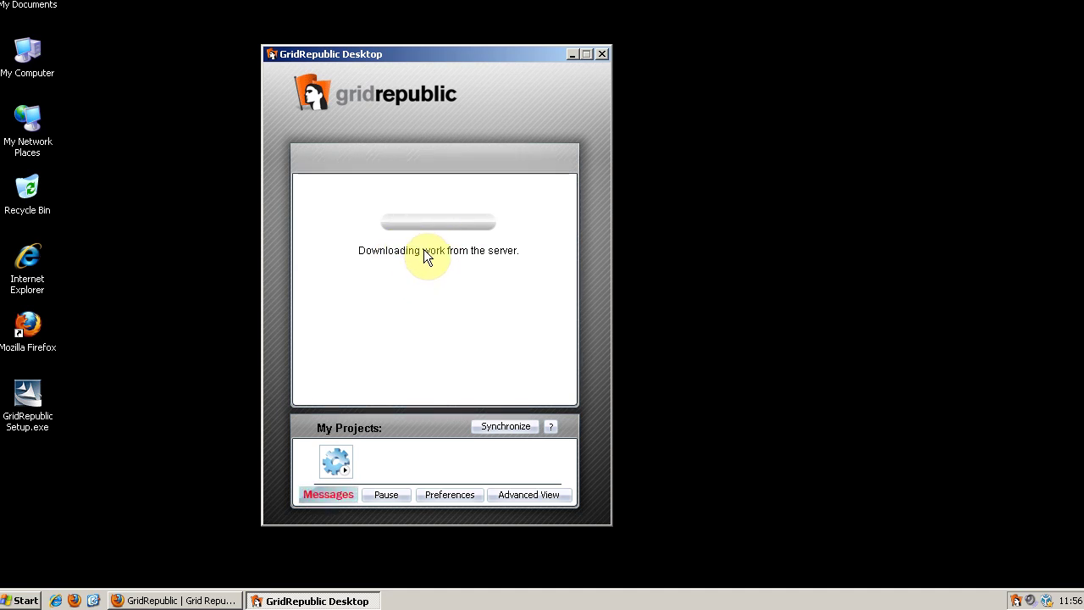
Open the Messages log, then reposition and widen it and the Message column to read full lines.
click(330, 496)
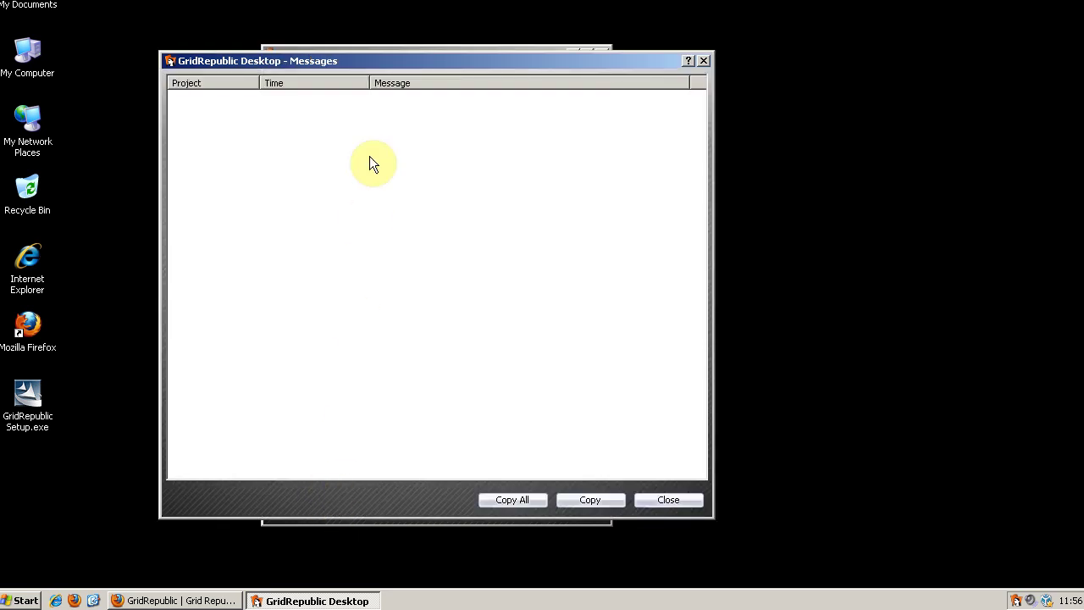
drag(398, 63, 720, 44)
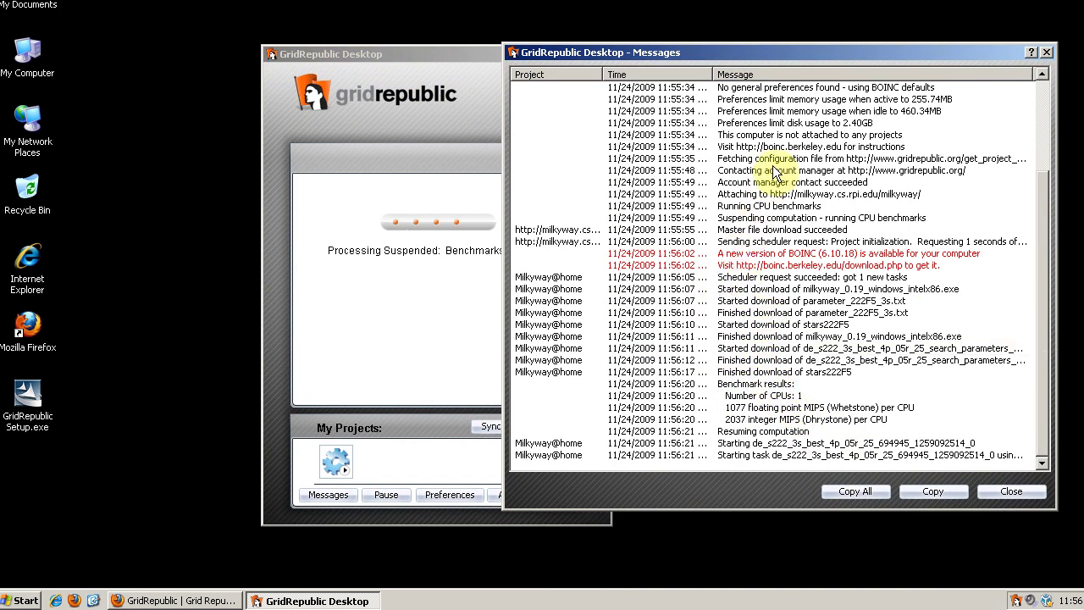
drag(1041, 241, 1043, 140)
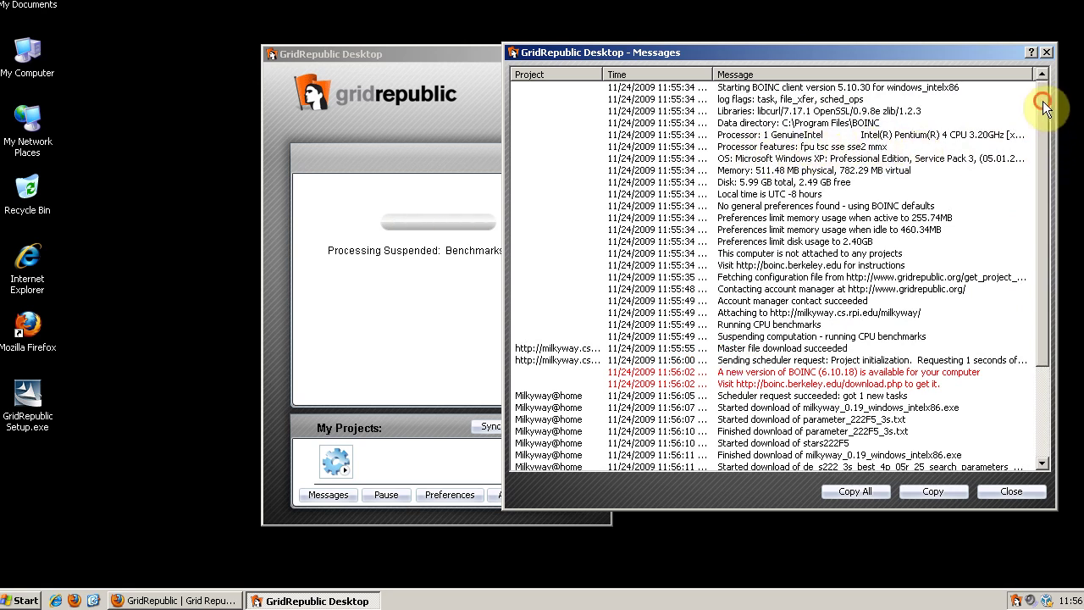
drag(1040, 101, 1045, 258)
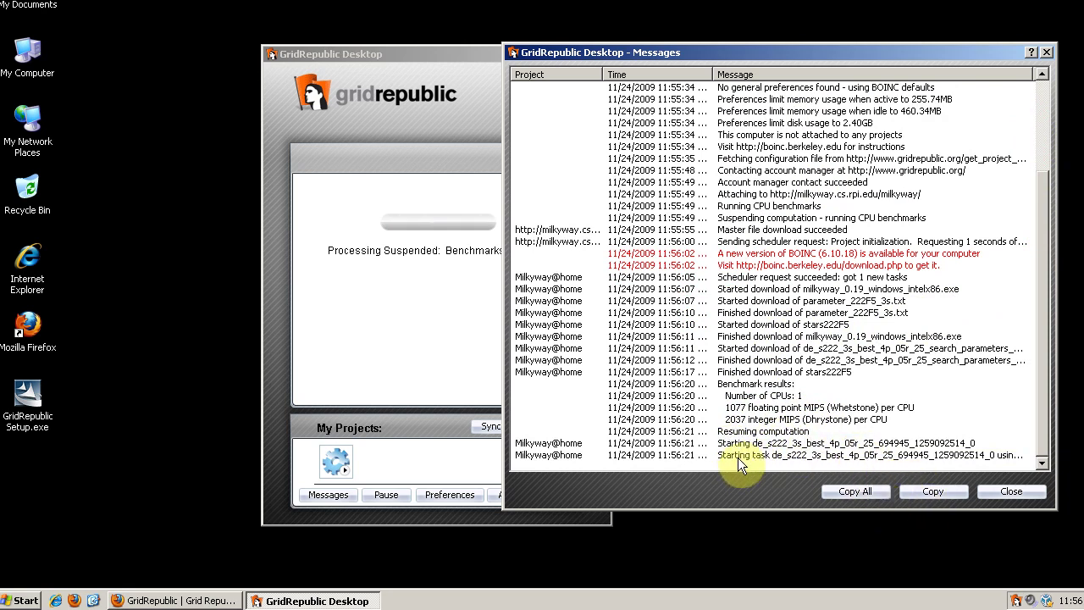
click(460, 61)
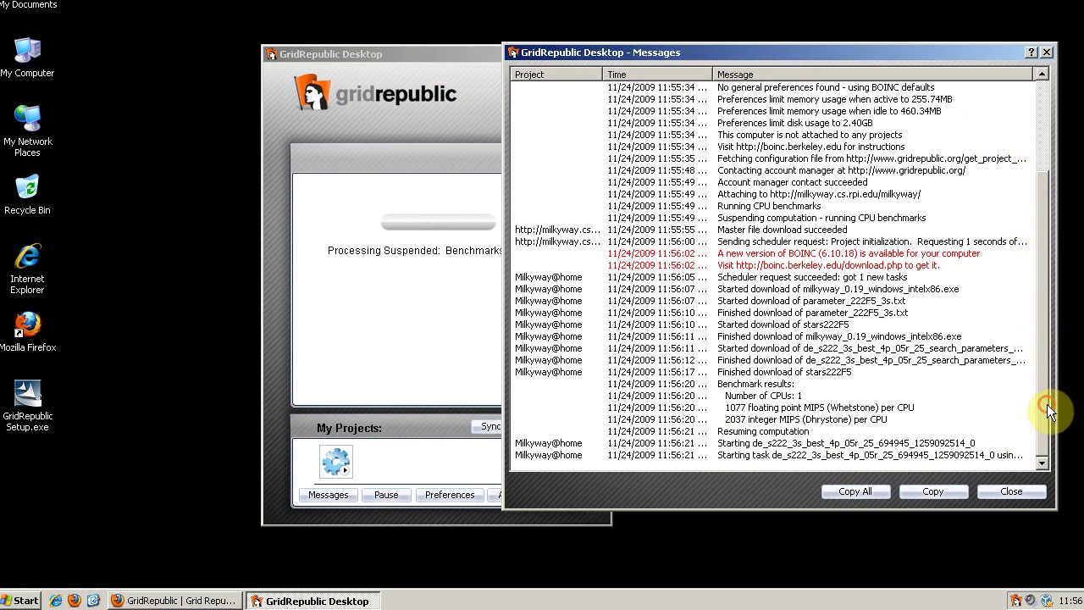
drag(1058, 400, 1083, 398)
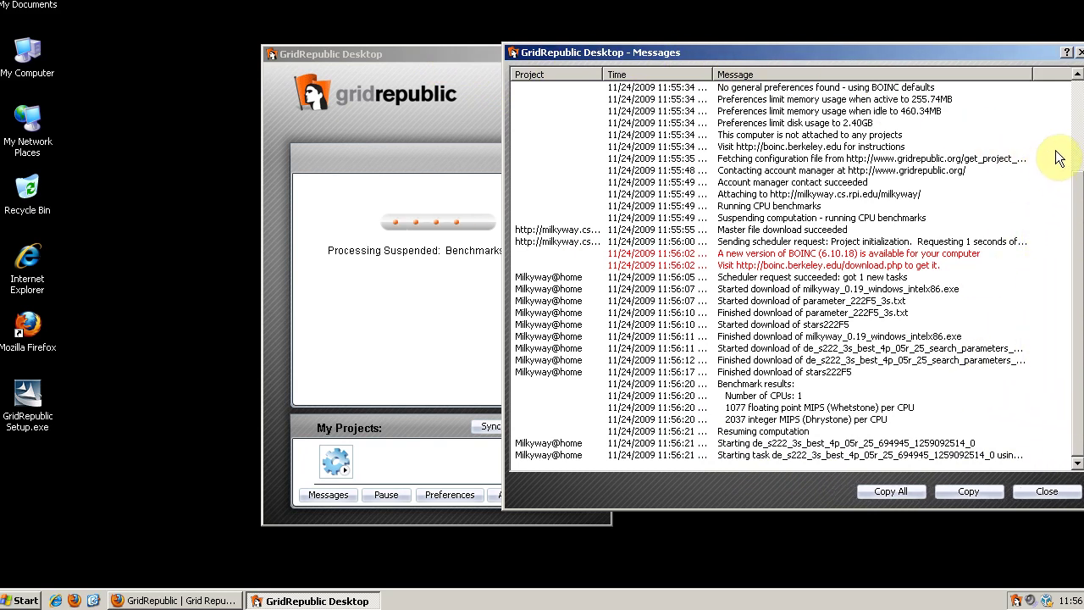
drag(1026, 74, 1069, 75)
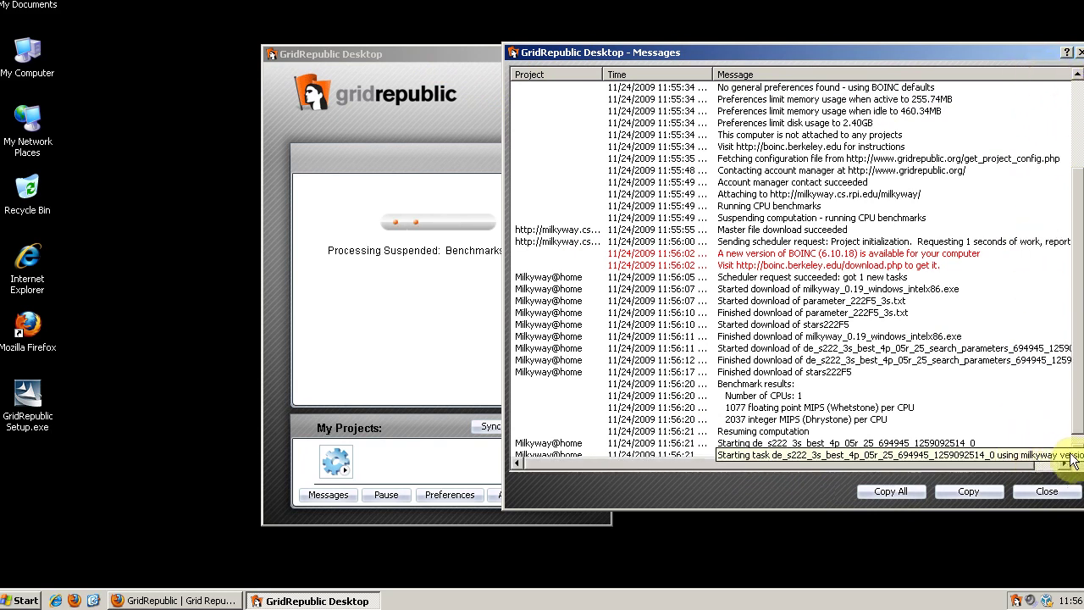
drag(976, 49, 912, 82)
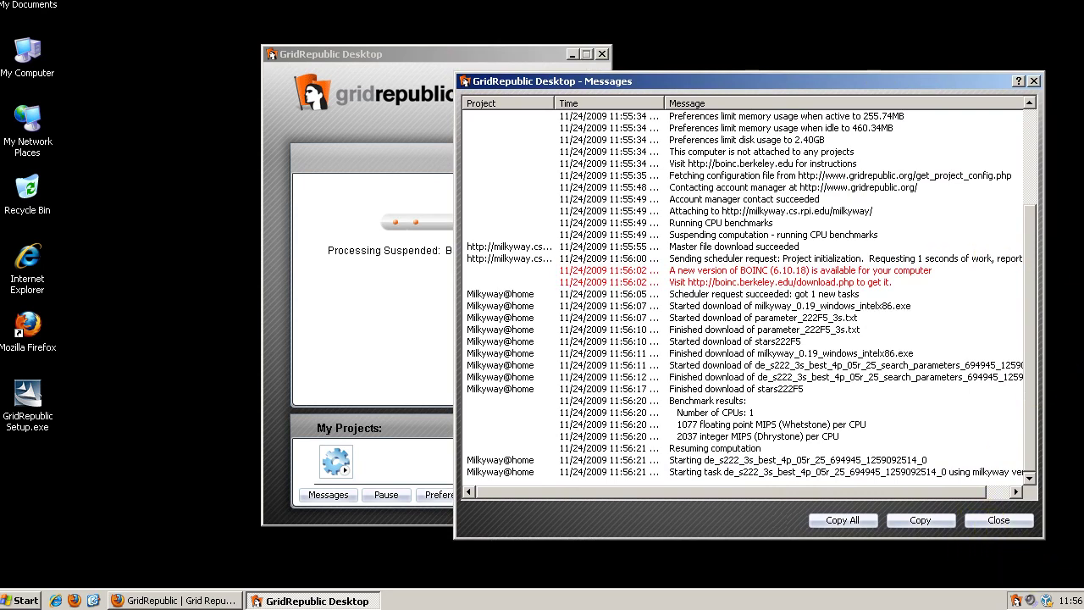
Close the message log and place Task Manager beside GridRepublic, showing 100% CPU usage.
click(998, 520)
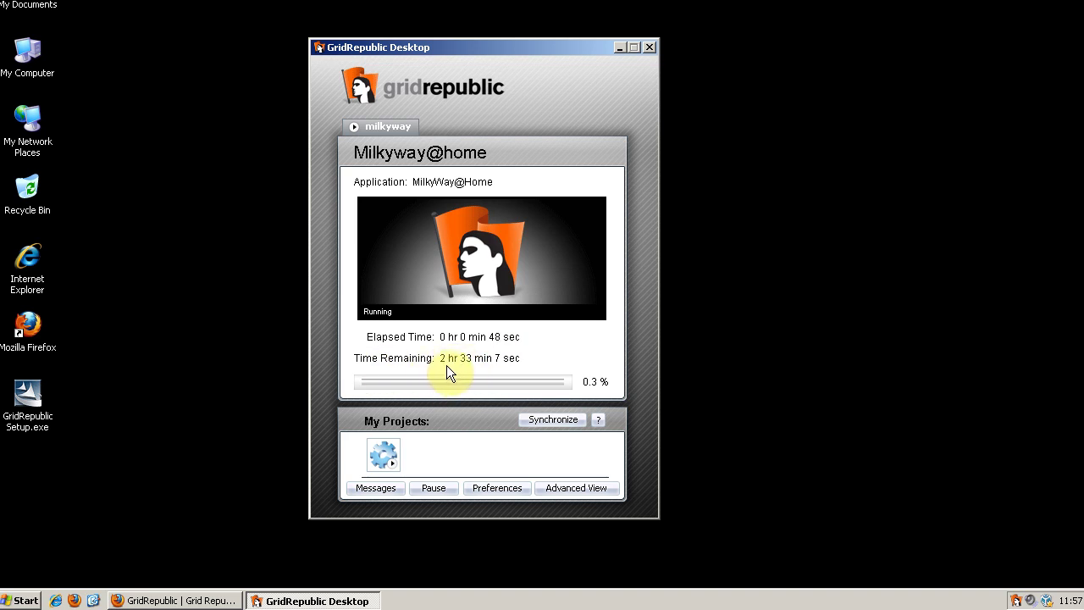
click(883, 599)
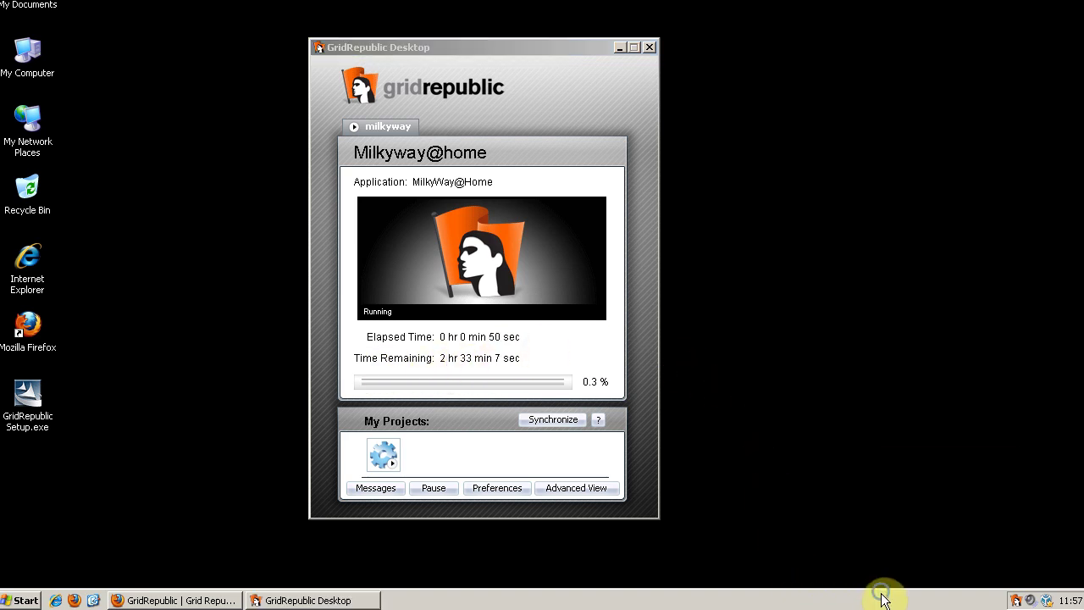
right_click(883, 598)
click(907, 546)
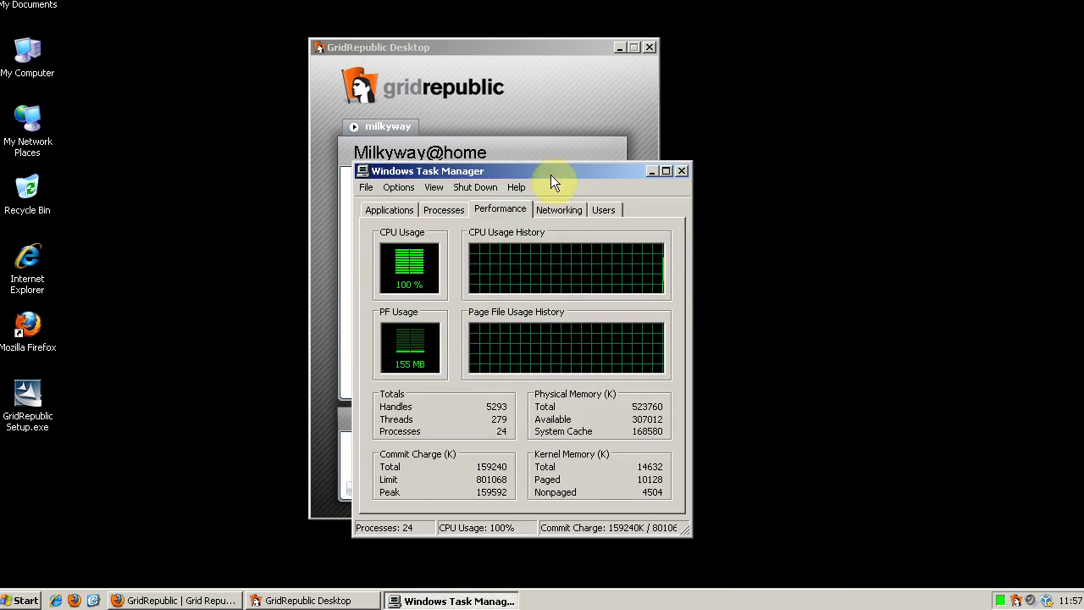
drag(552, 170, 870, 145)
drag(559, 44, 520, 48)
click(744, 145)
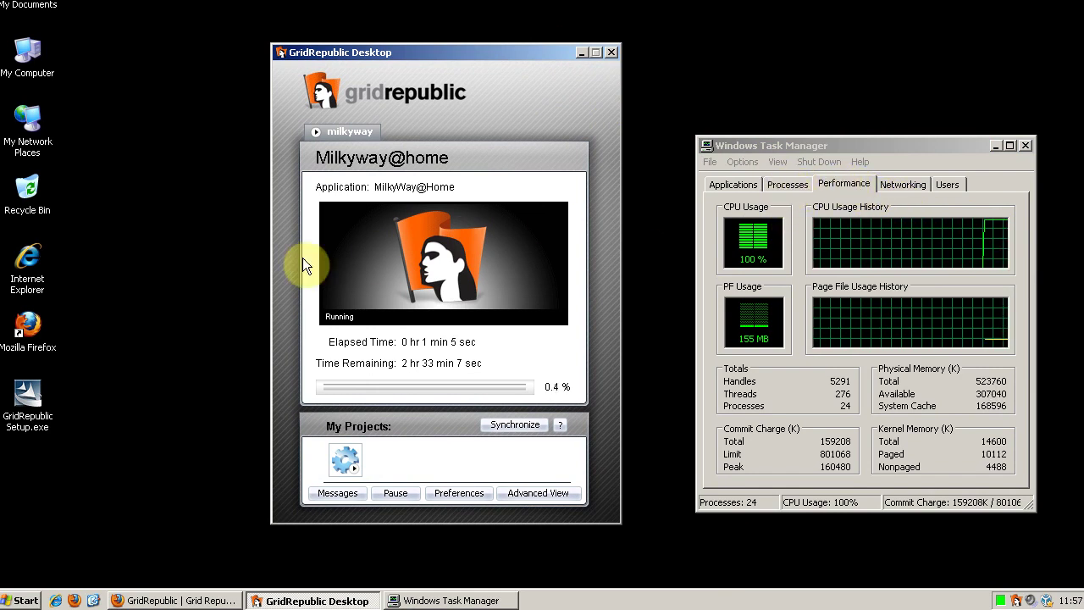
Launch Firefox, confirm the milkyway process runs at Low priority, then close Task Manager.
double_click(31, 326)
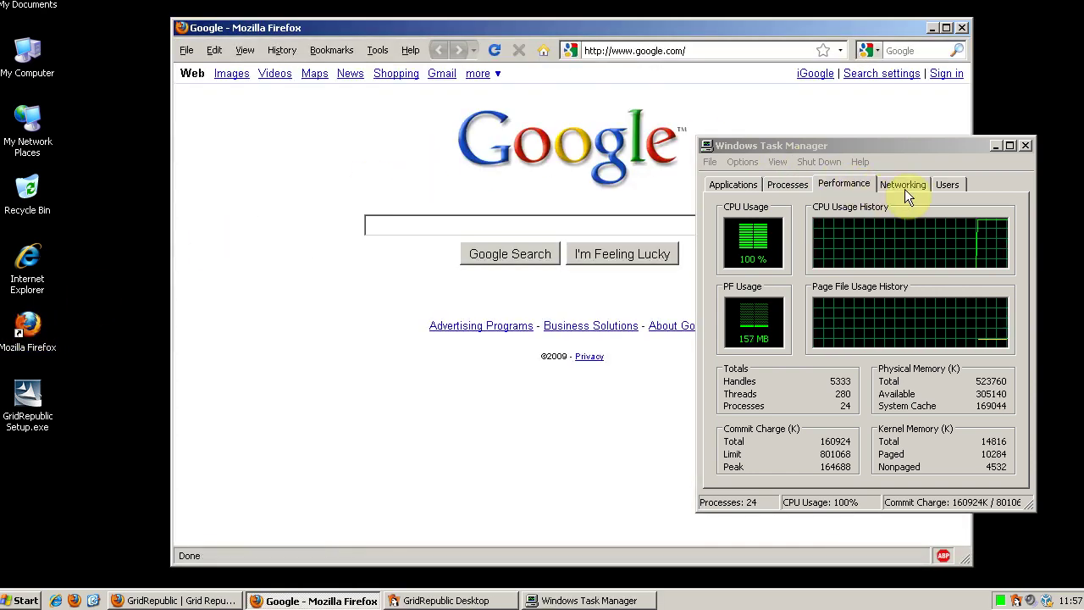
click(789, 183)
right_click(798, 228)
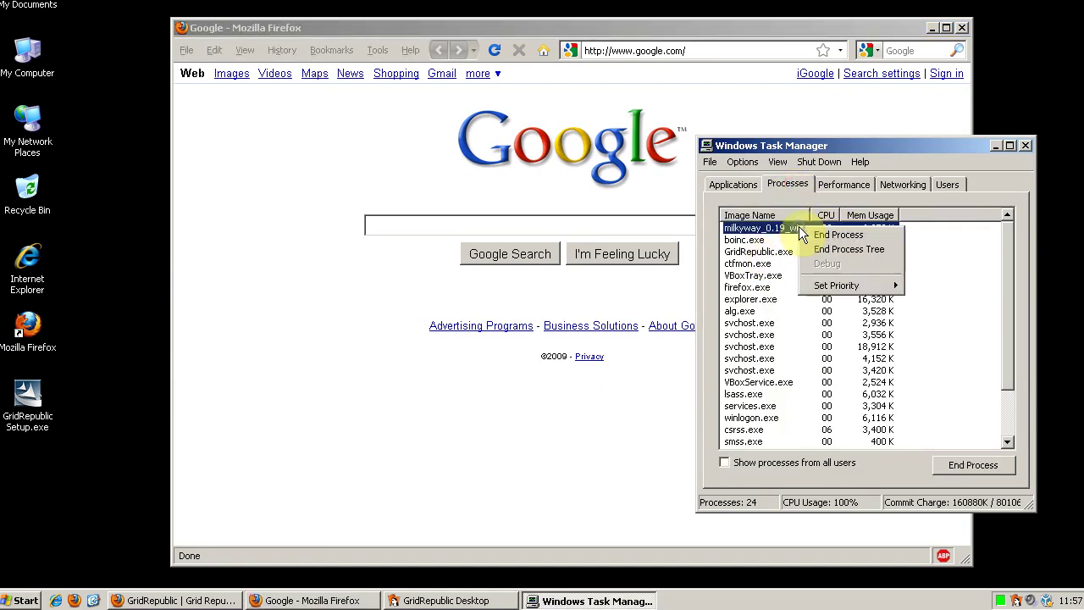
mouse_move(839, 288)
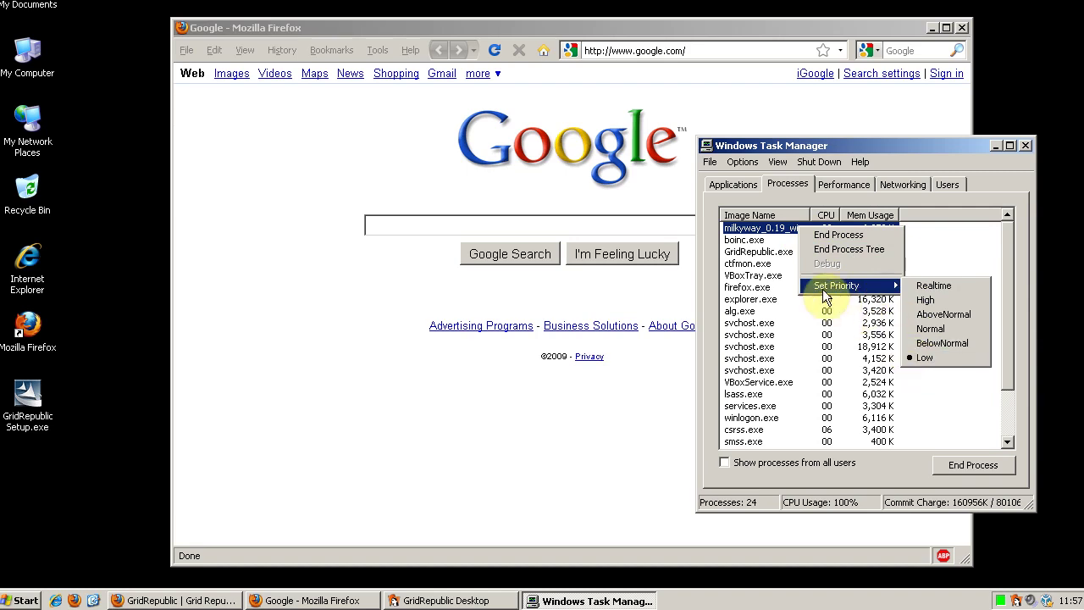
click(386, 212)
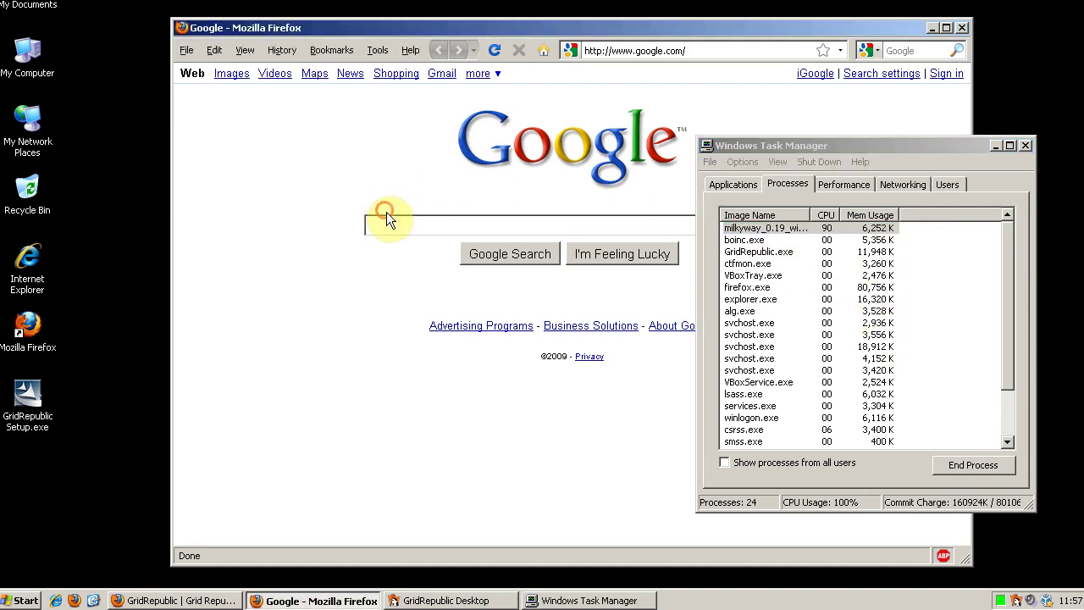
click(838, 191)
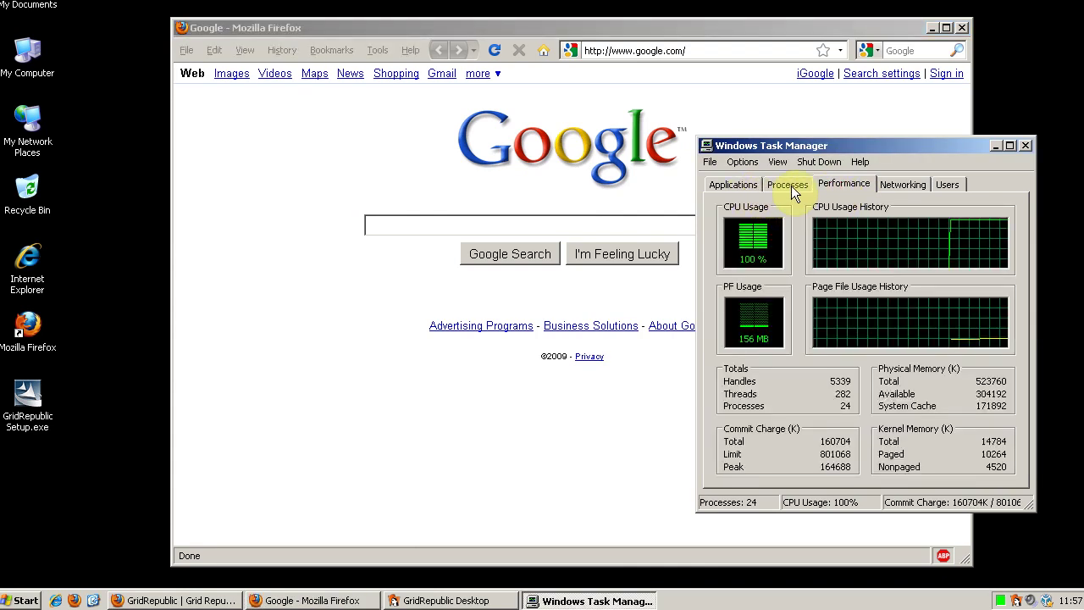
click(1026, 144)
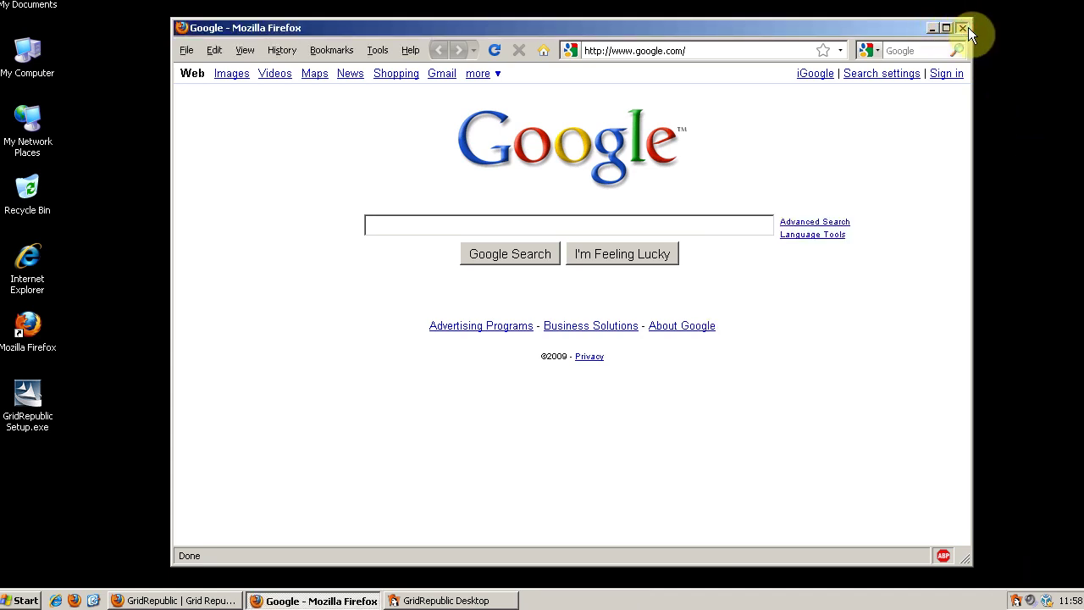
Close Firefox, open GridRepublic Preferences, keep the GridRepublic skin and enable customized preferences.
click(963, 28)
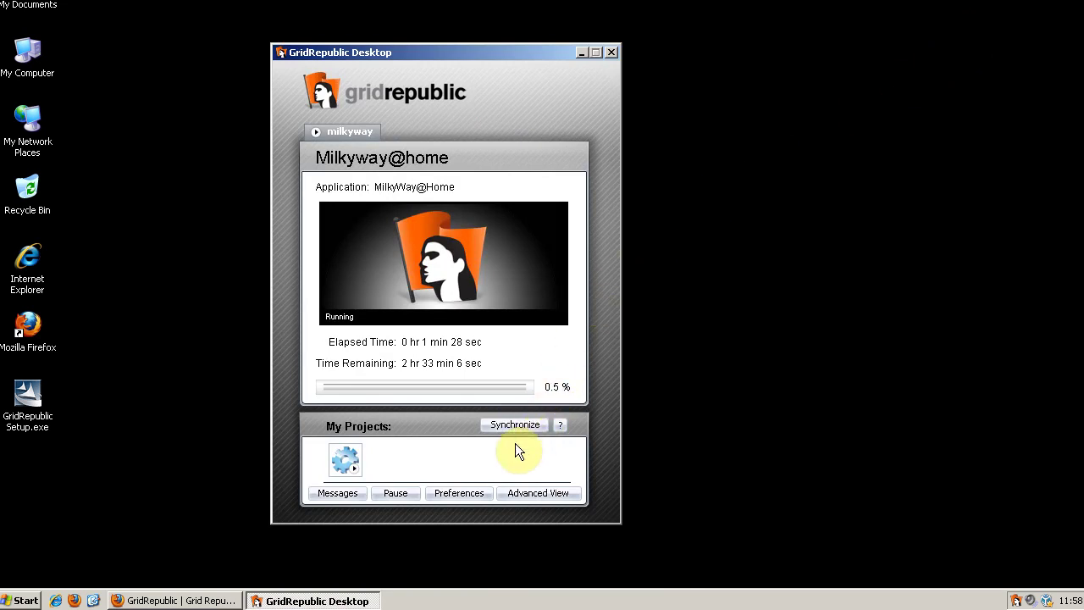
click(450, 498)
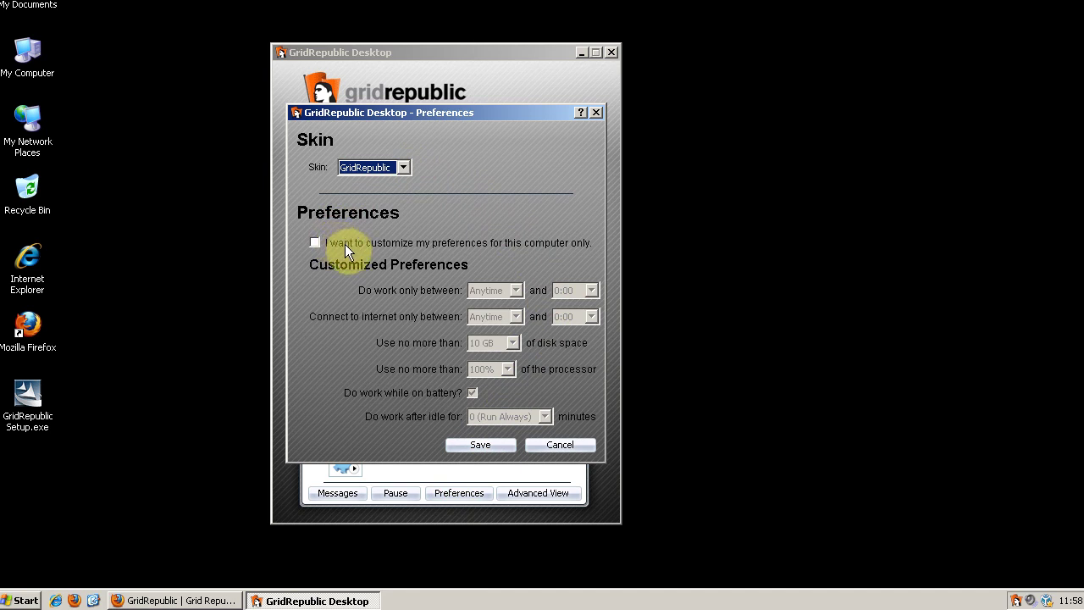
click(402, 169)
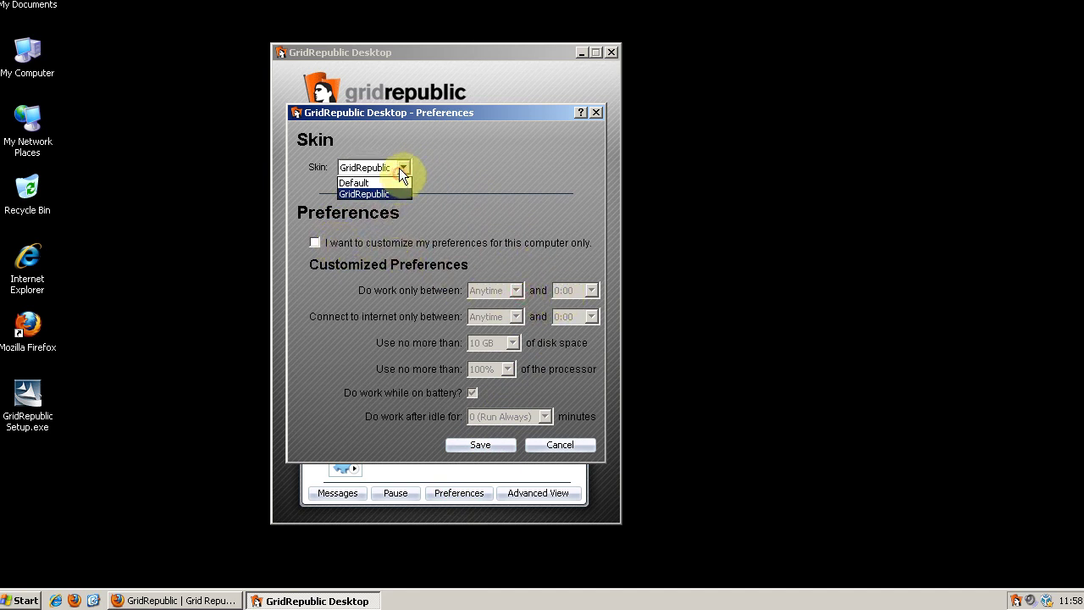
click(349, 224)
click(331, 242)
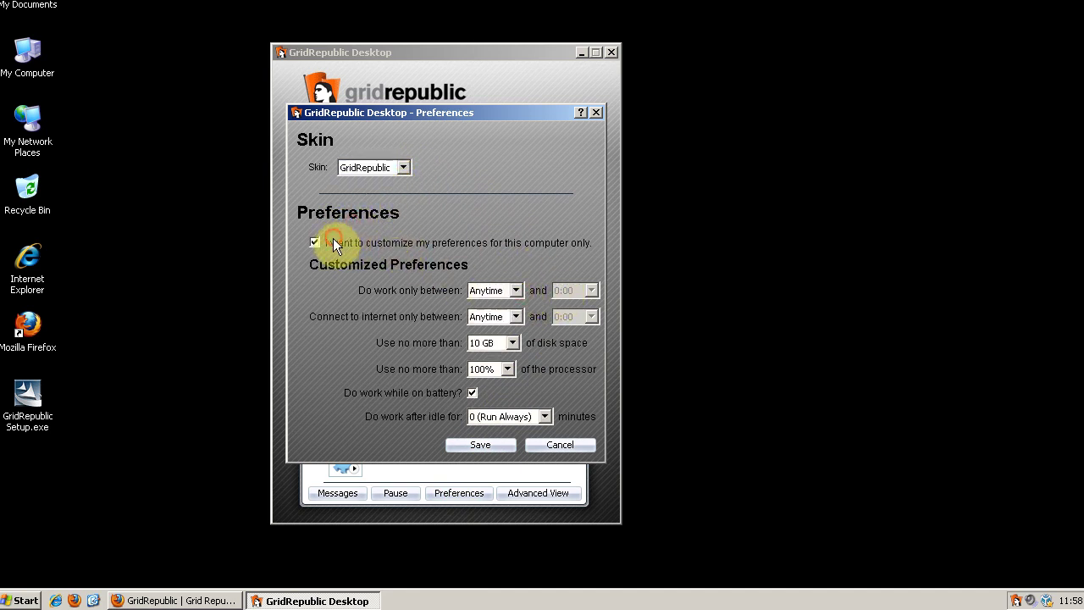
Keep working hours at Anytime, limit processor use to 10%, and save.
click(516, 291)
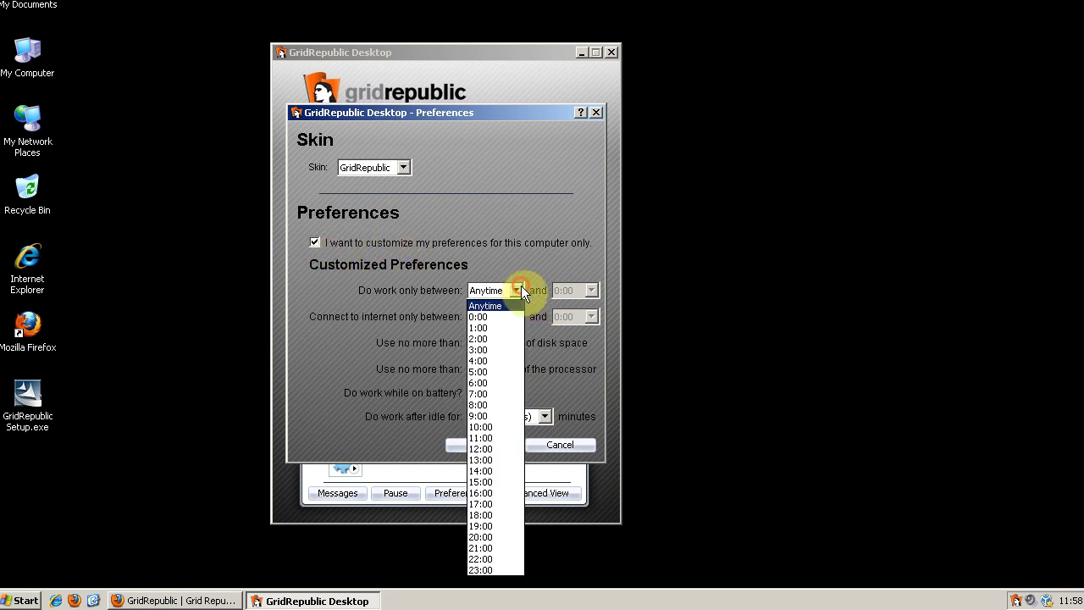
click(515, 289)
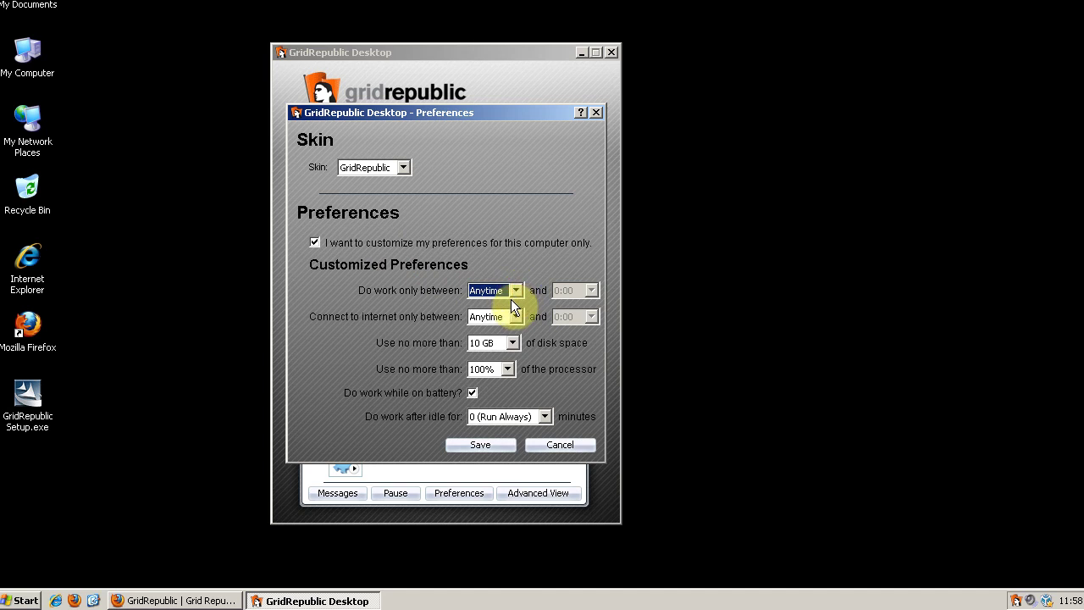
click(506, 373)
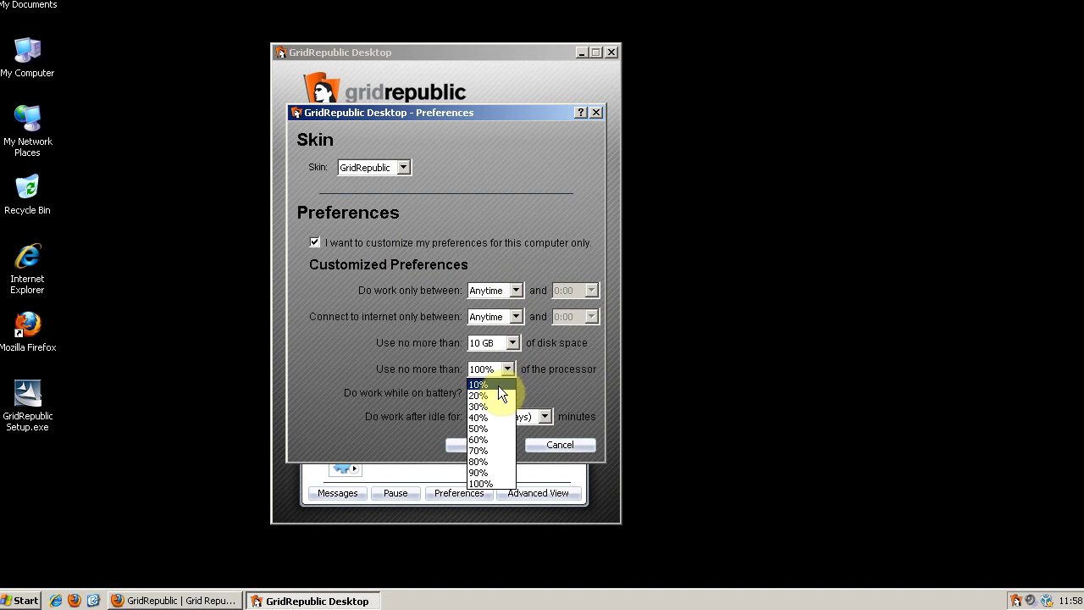
click(494, 386)
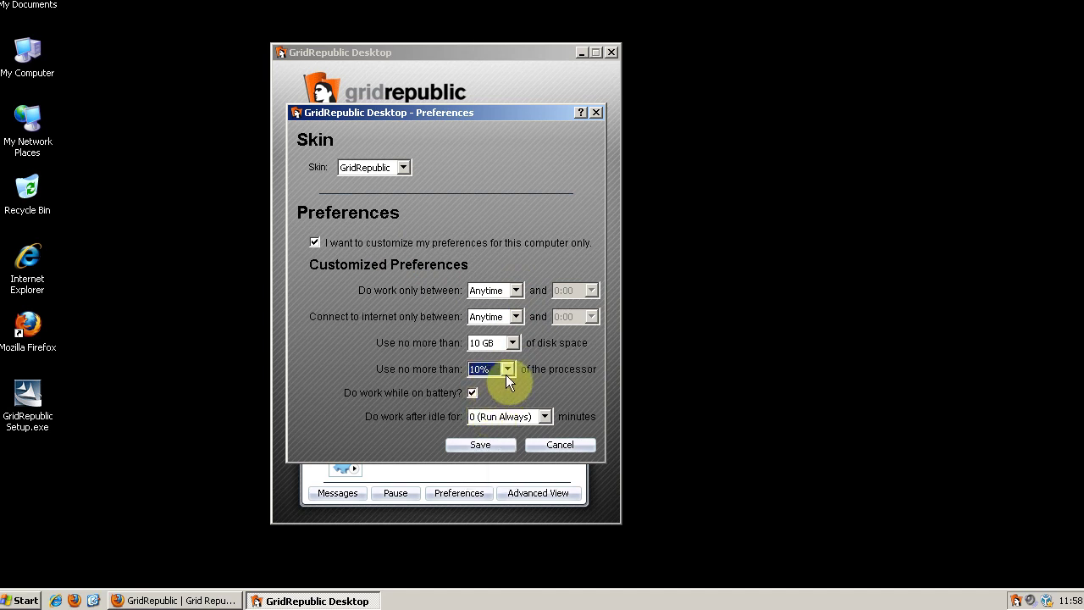
click(497, 443)
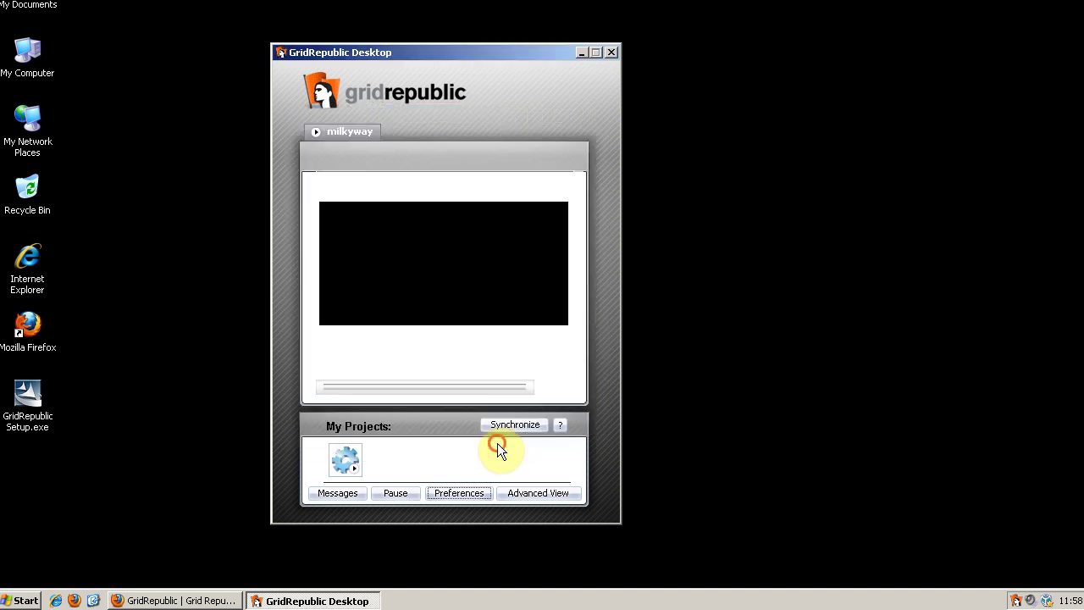
Reopen Task Manager from the taskbar to see CPU usage now near 2%.
right_click(853, 586)
right_click(857, 595)
click(886, 546)
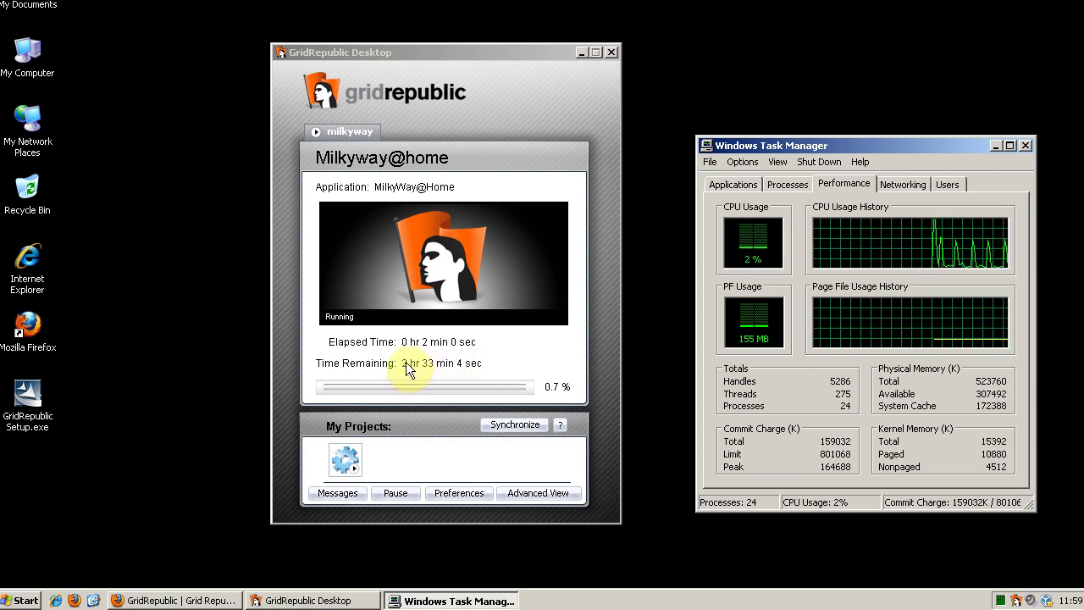
Reopen Preferences, keep idle time at 0 (Run Always), turn off customized preferences, and cancel.
click(459, 492)
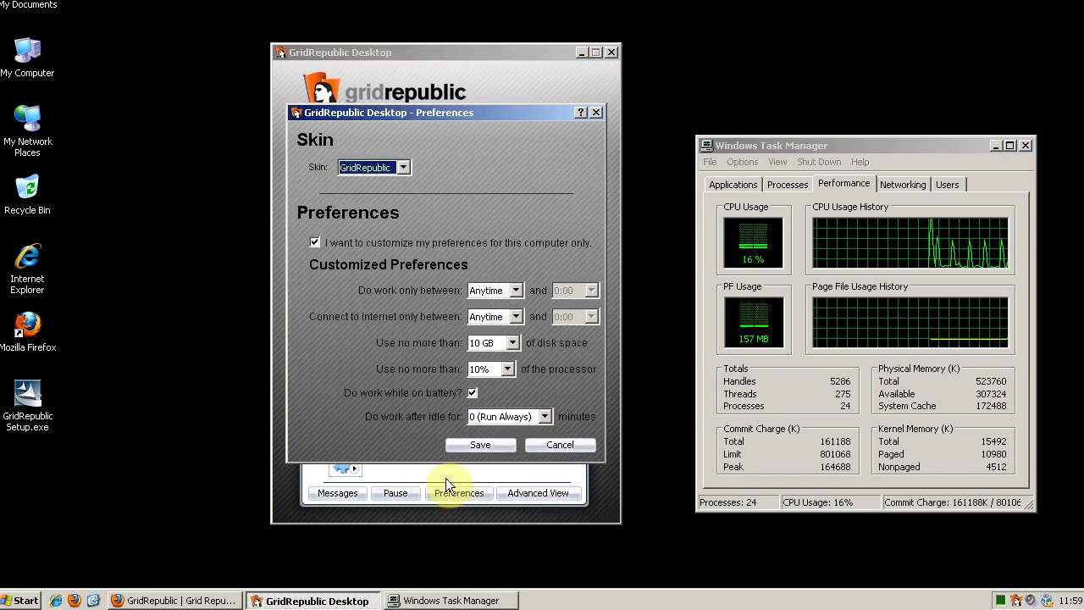
click(471, 395)
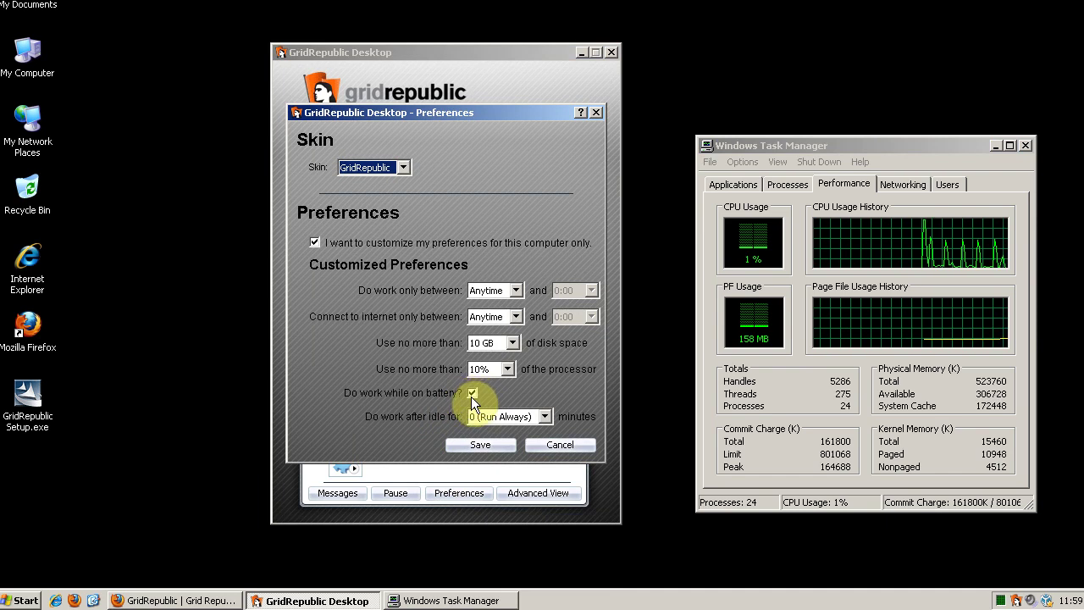
click(471, 395)
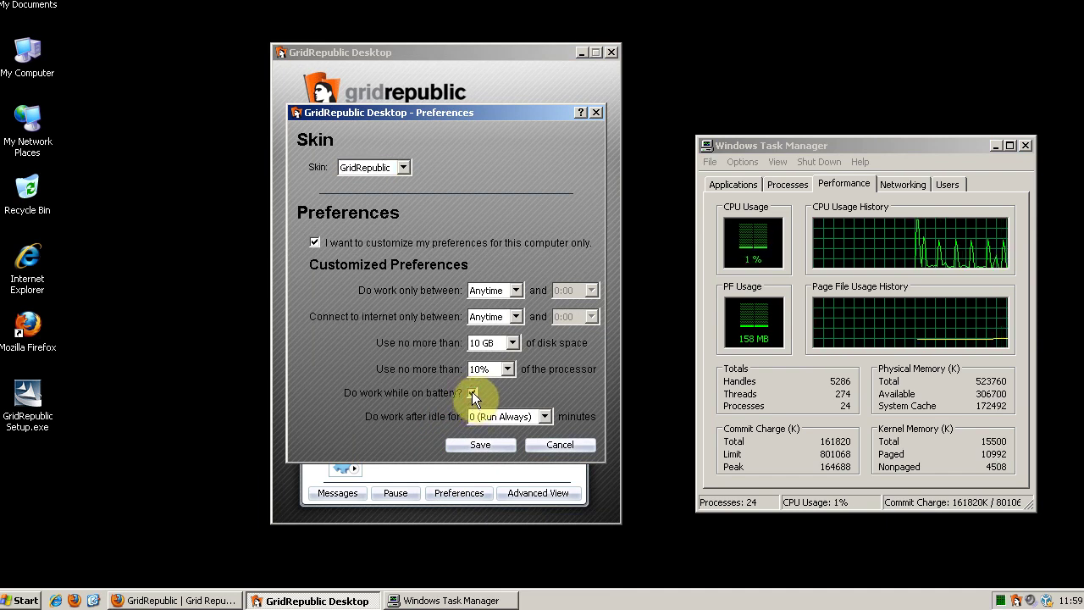
click(473, 393)
click(524, 416)
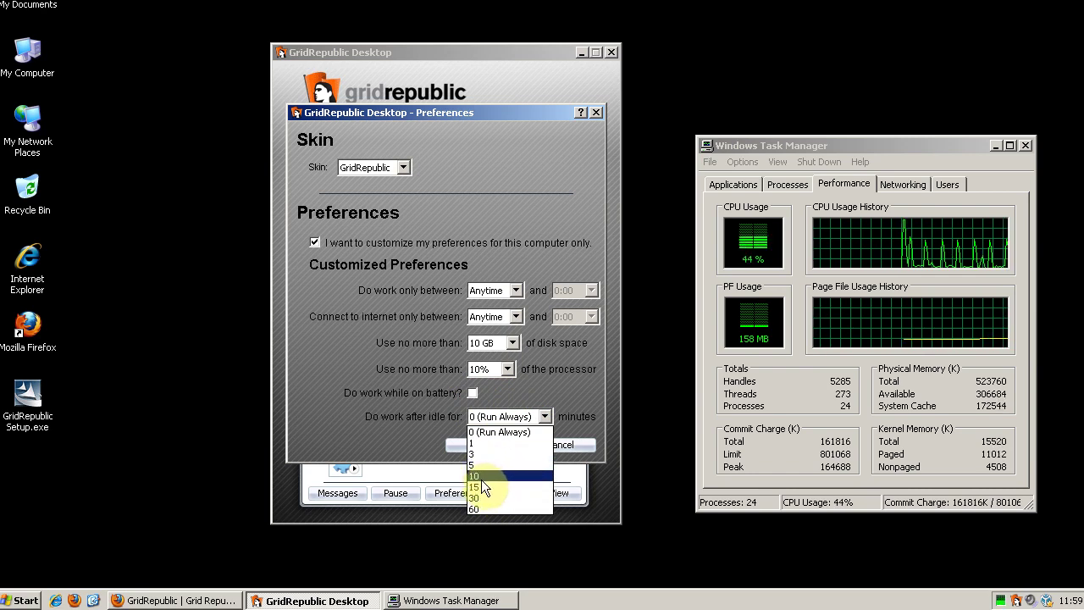
click(434, 413)
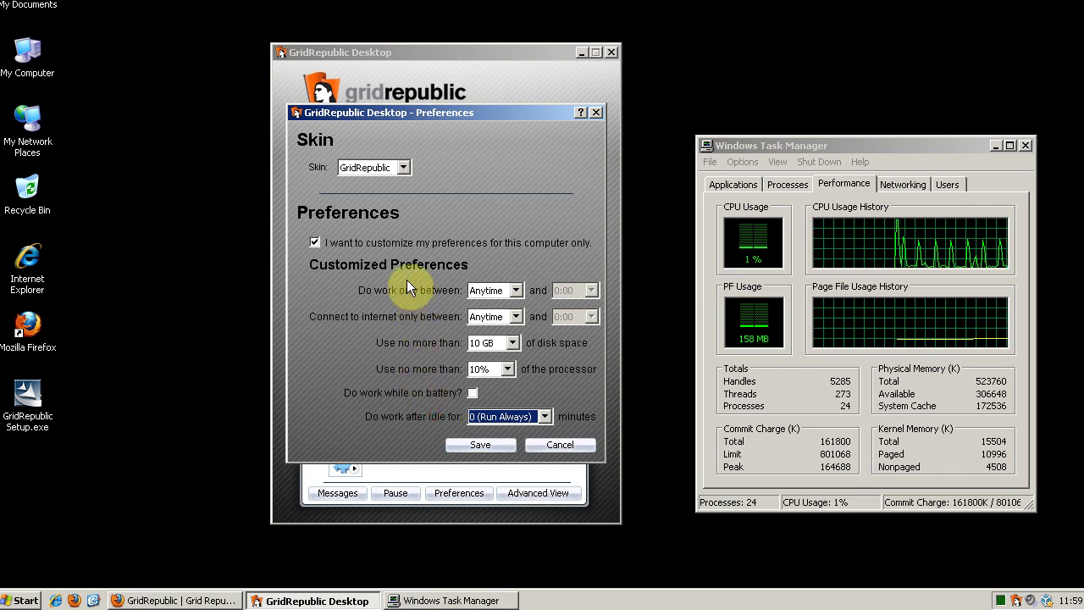
click(371, 242)
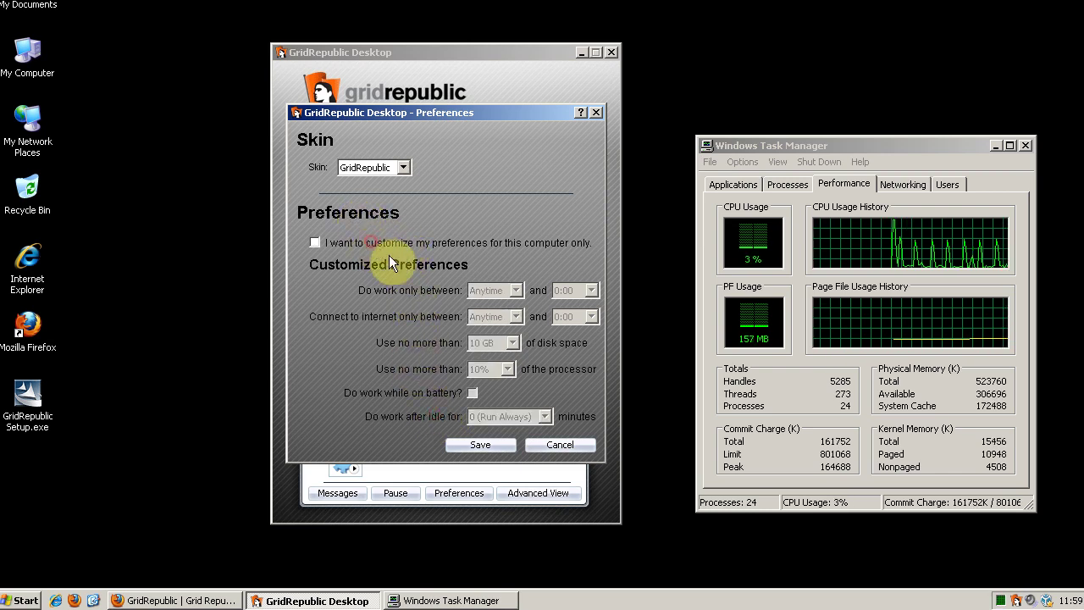
click(557, 445)
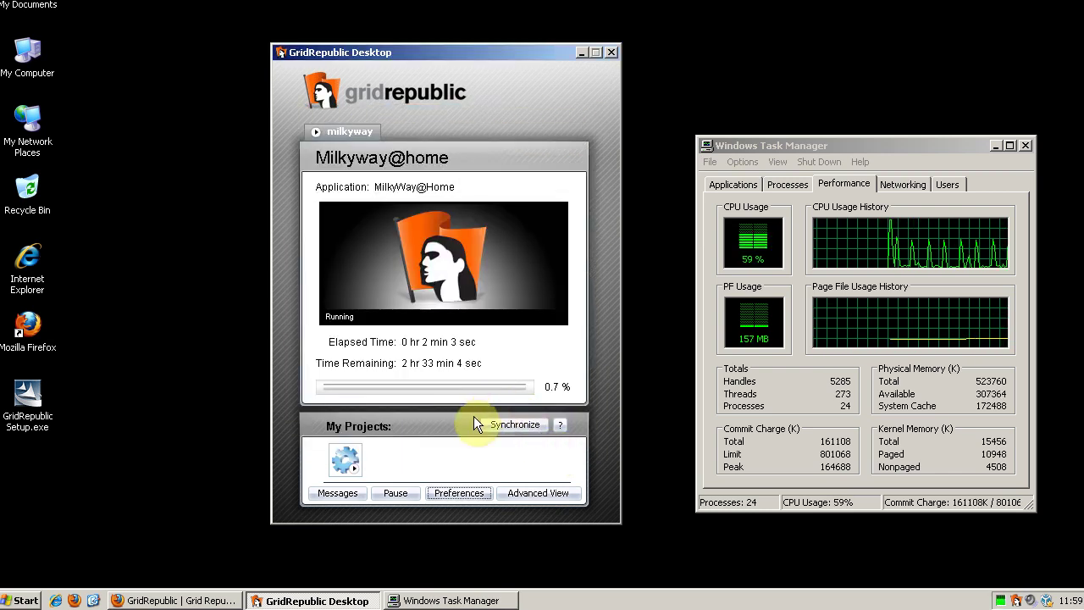
Switch to the widened Advanced View and browse the Messages, Transfers, Tasks and Projects lists.
click(544, 496)
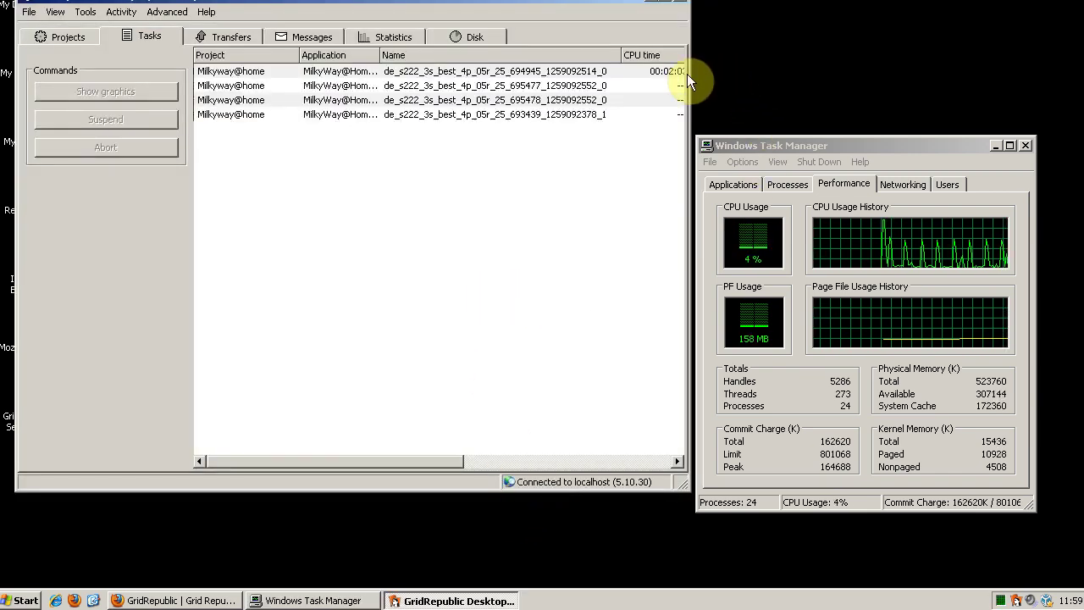
drag(688, 78, 953, 71)
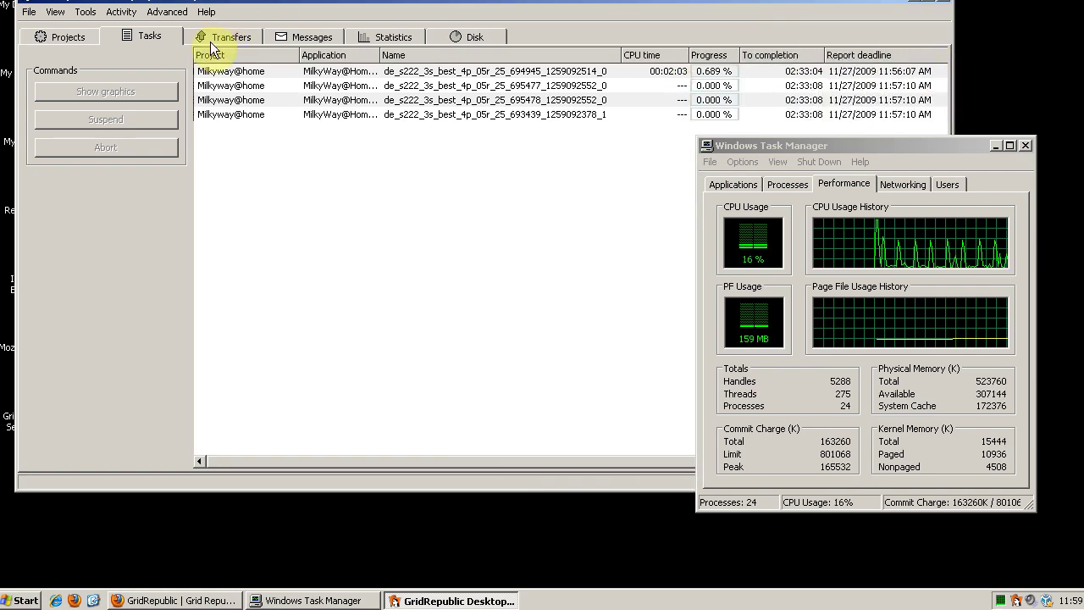
click(291, 34)
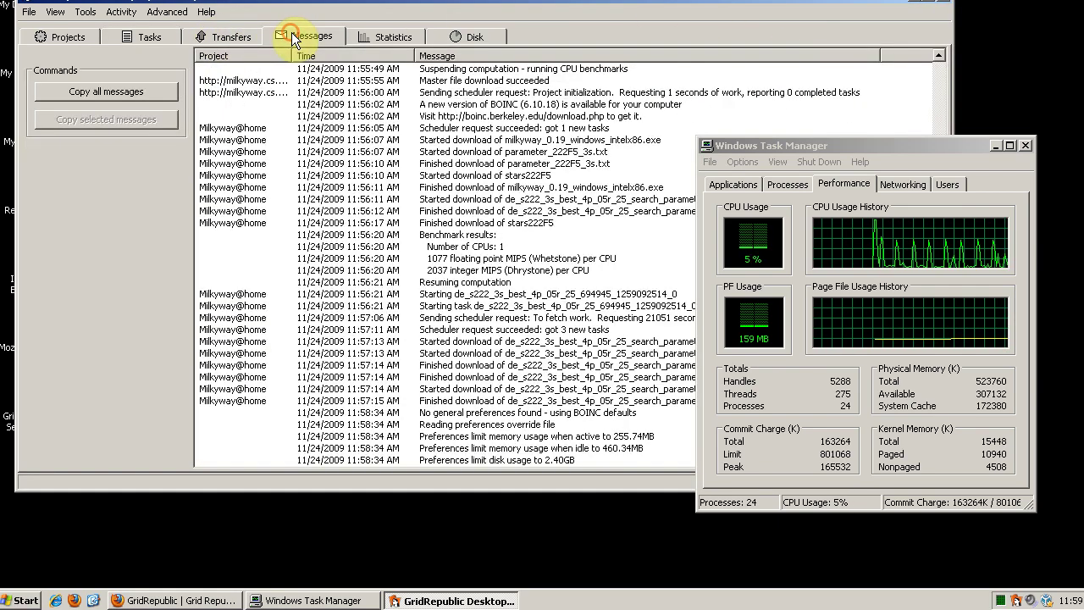
click(244, 34)
click(159, 35)
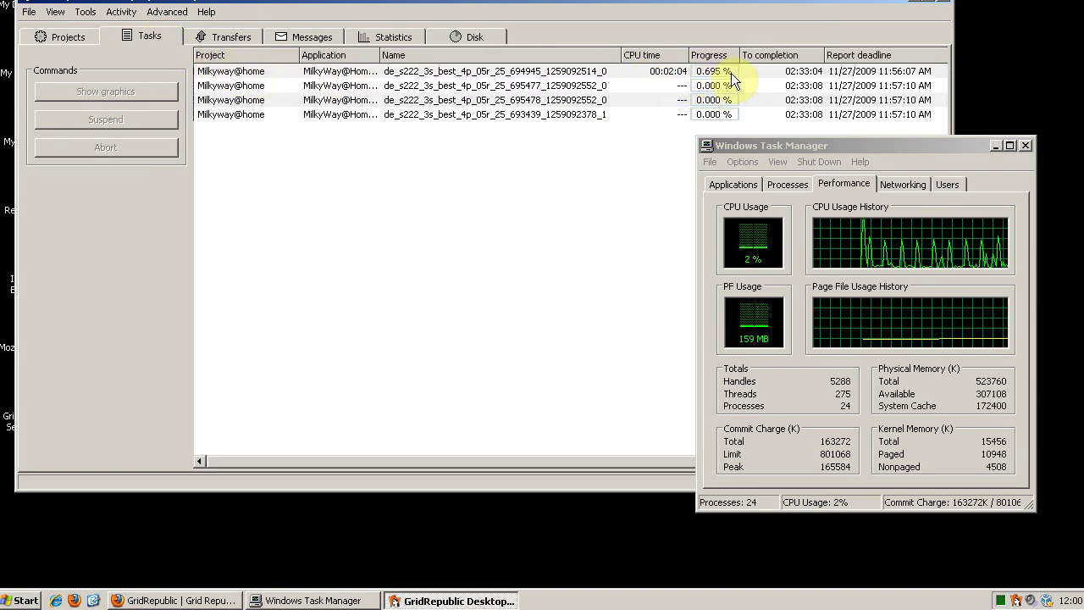
click(60, 36)
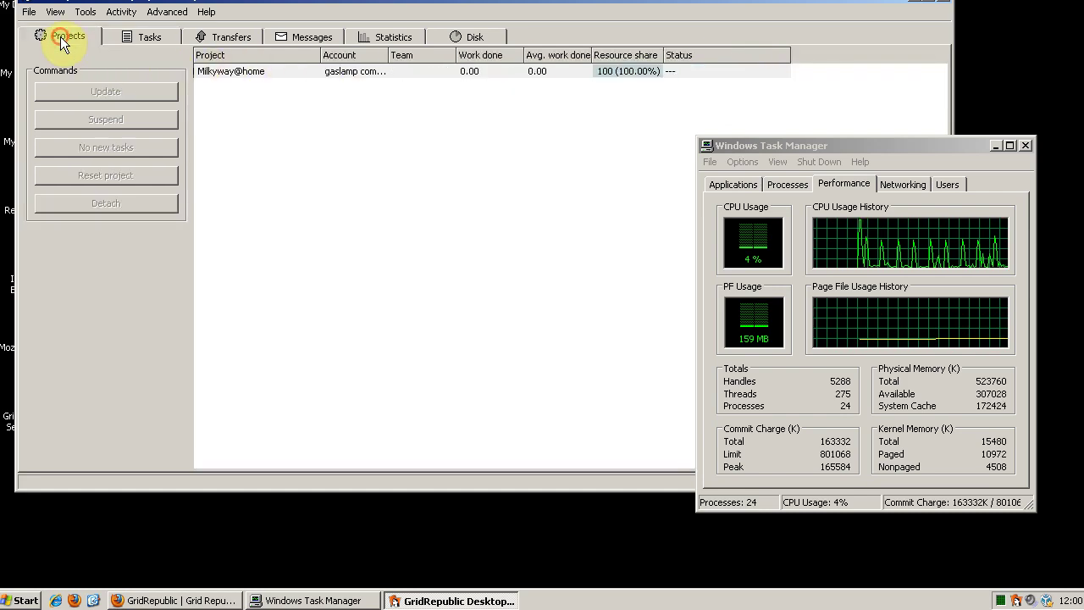
click(150, 34)
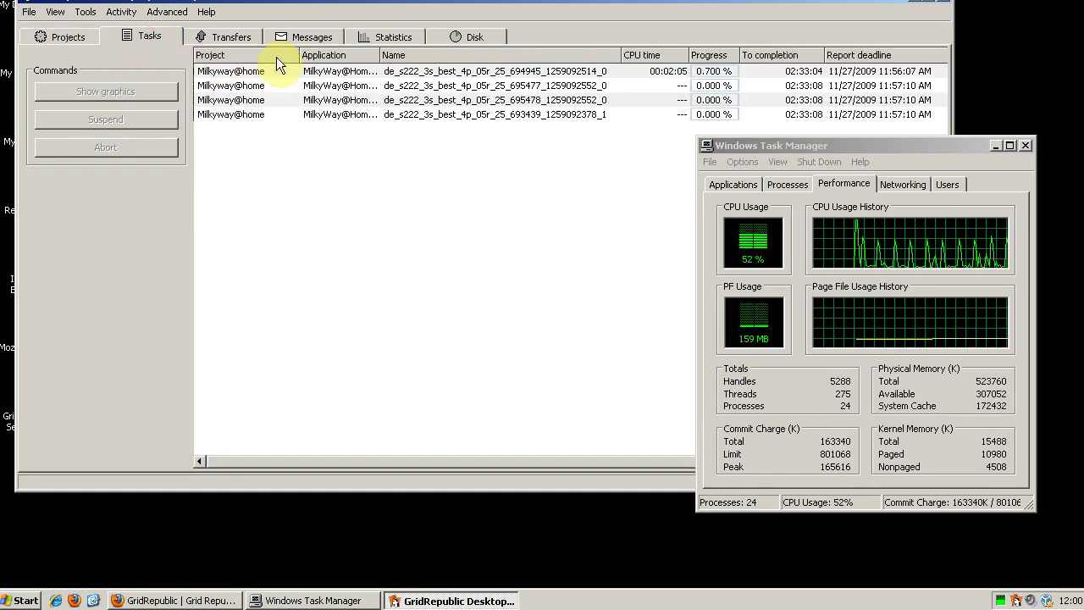
click(67, 39)
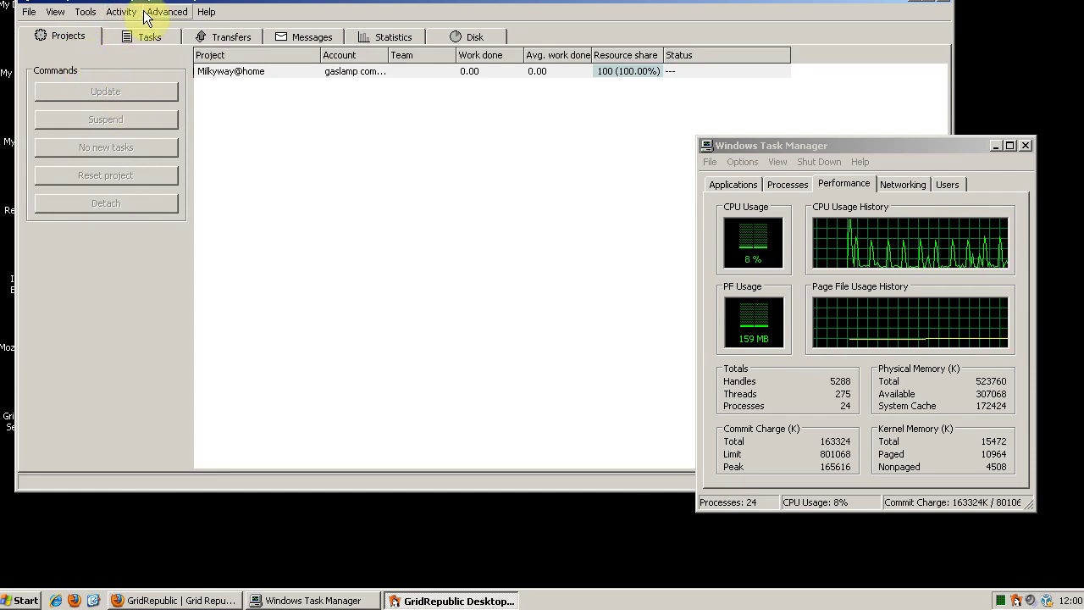
Return to Simple View and move the client window further left.
click(56, 13)
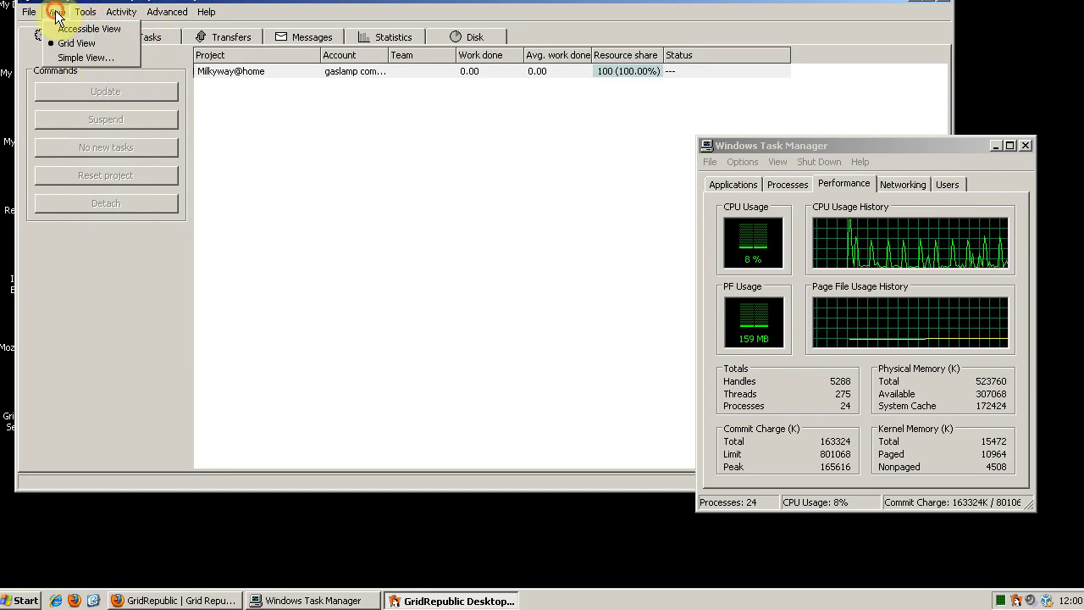
click(72, 58)
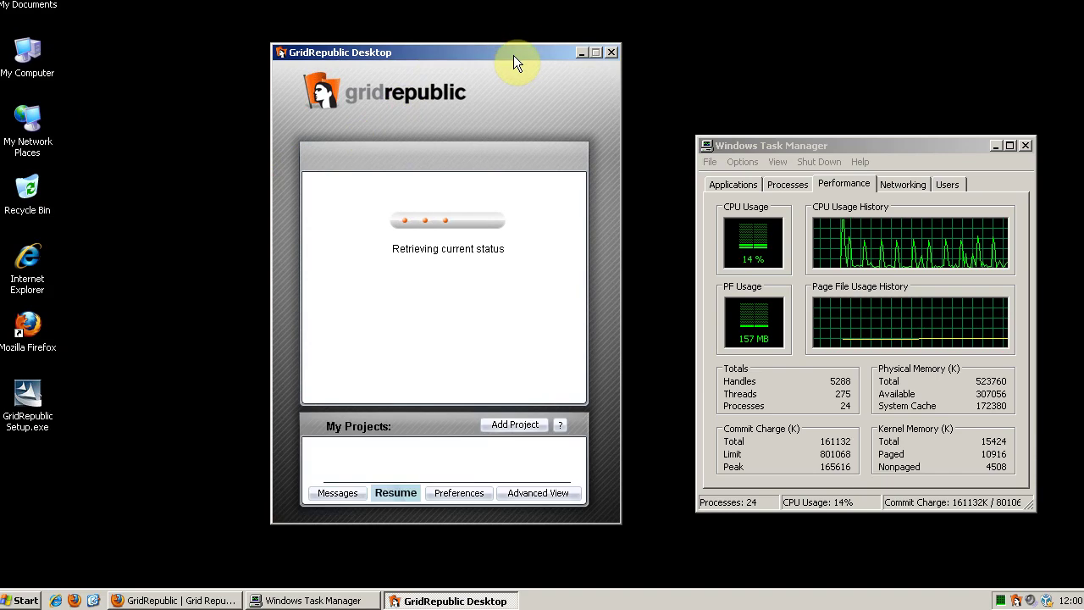
drag(513, 55, 356, 51)
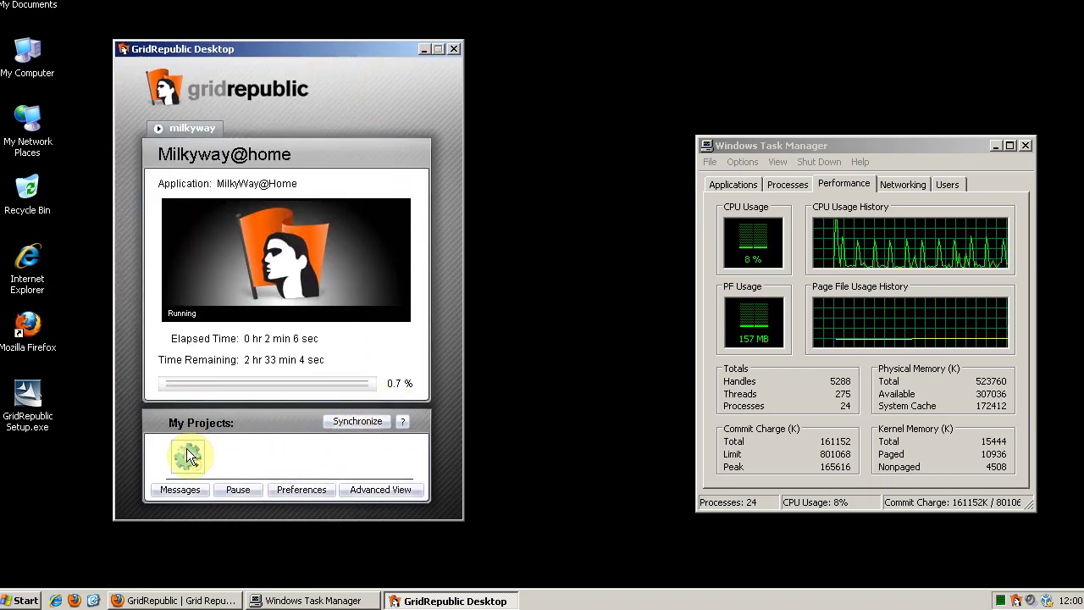
Sign in to the GridRepublic website with the account e-mail and password, declining password saving.
click(152, 599)
click(348, 334)
key(ctrl+v)
click(357, 345)
click(347, 375)
text(*******)
key(Return)
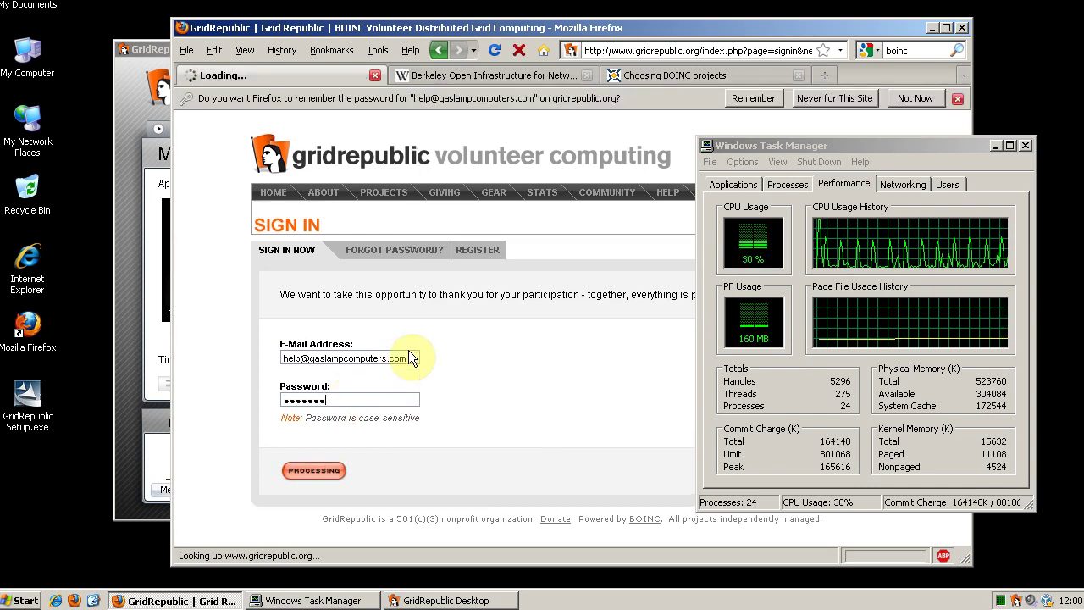
click(911, 99)
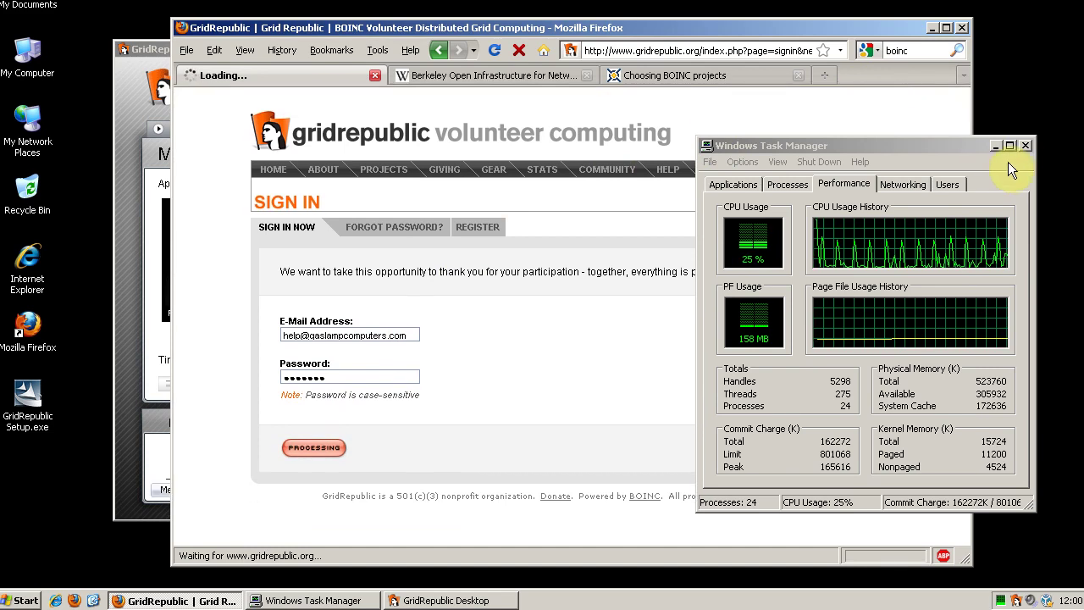
Close Task Manager and view the site's Add Projects list, including SETI@home.
click(1023, 146)
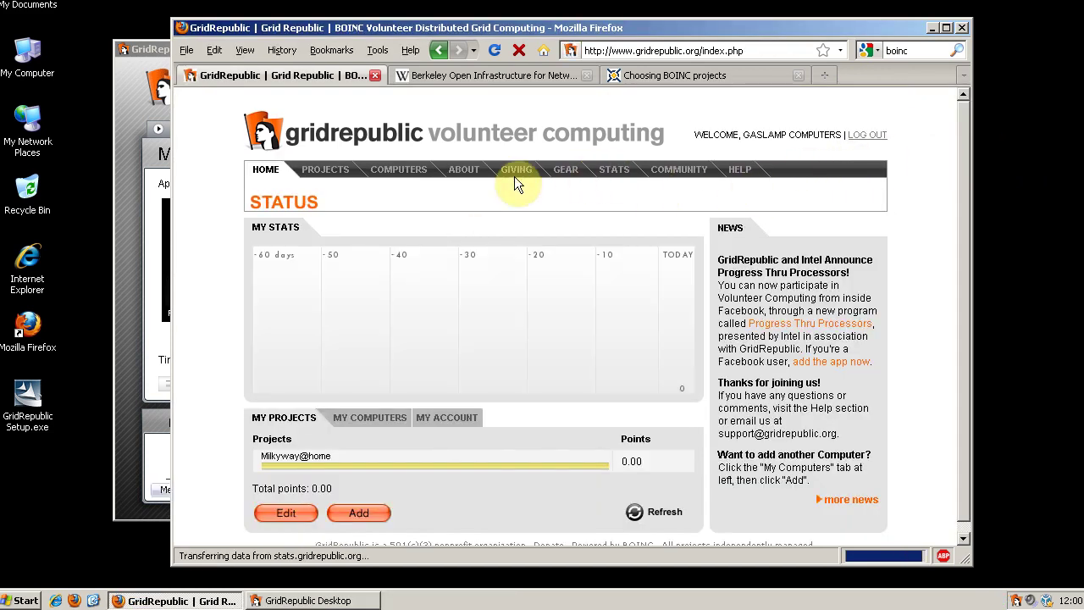
click(345, 170)
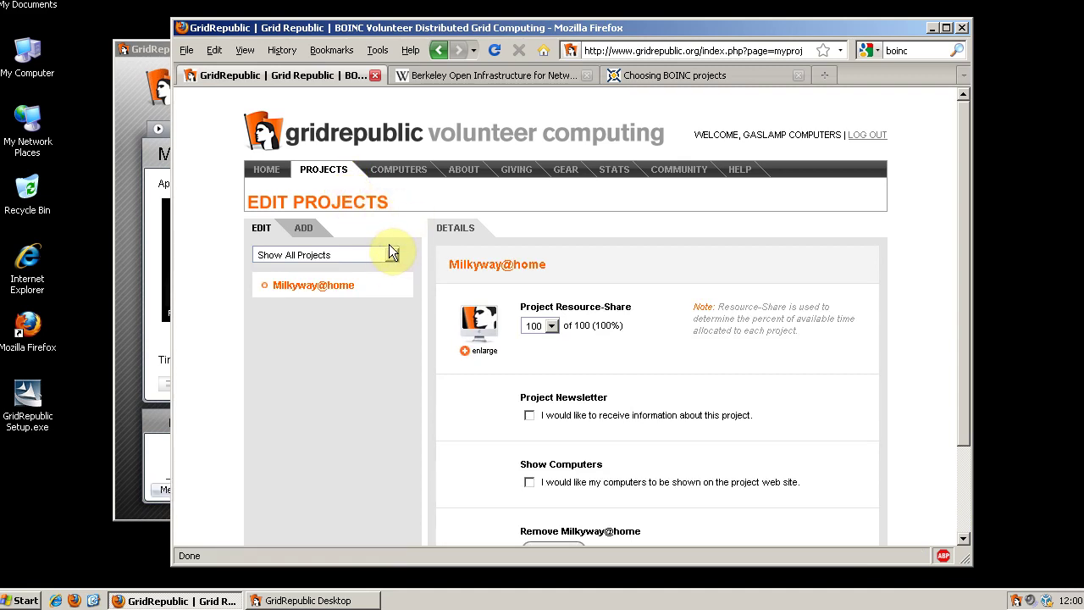
click(302, 230)
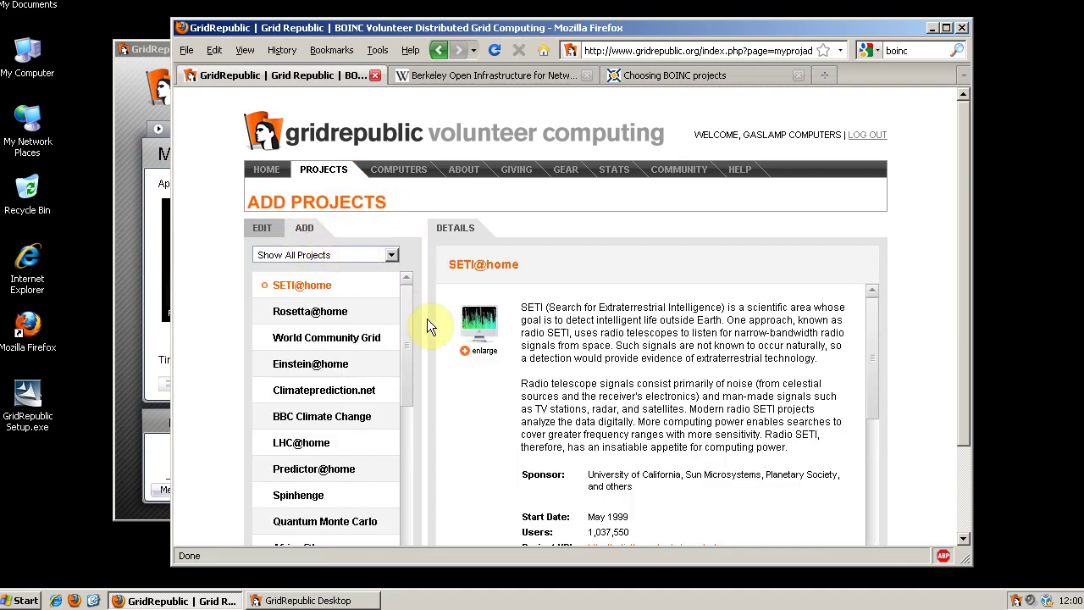
drag(407, 287, 416, 275)
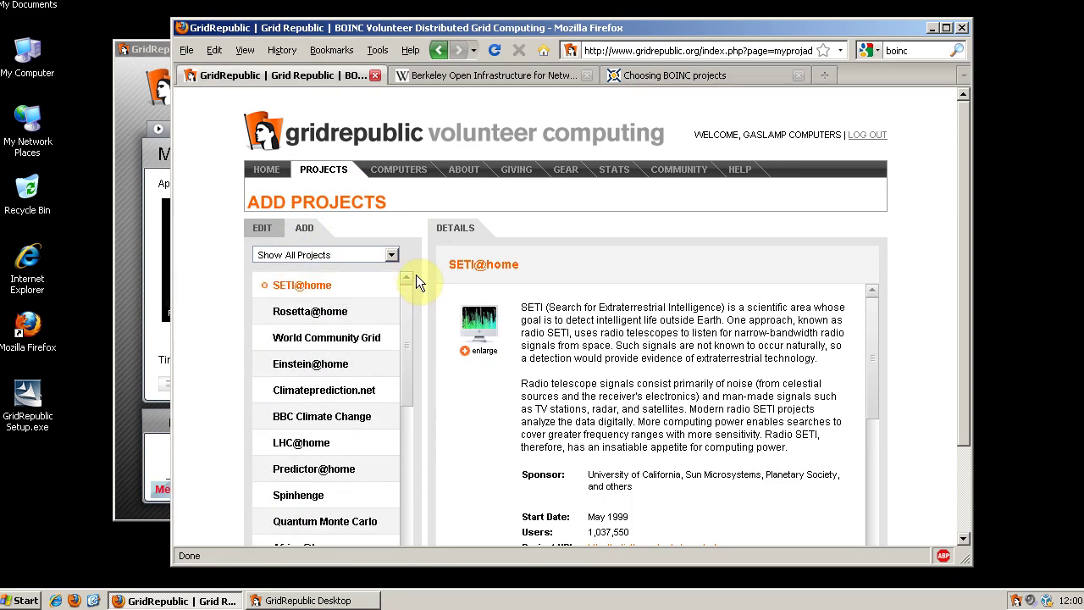
click(166, 49)
Close Firefox and the client window, then exit GridRepublic from the tray and confirm.
click(962, 27)
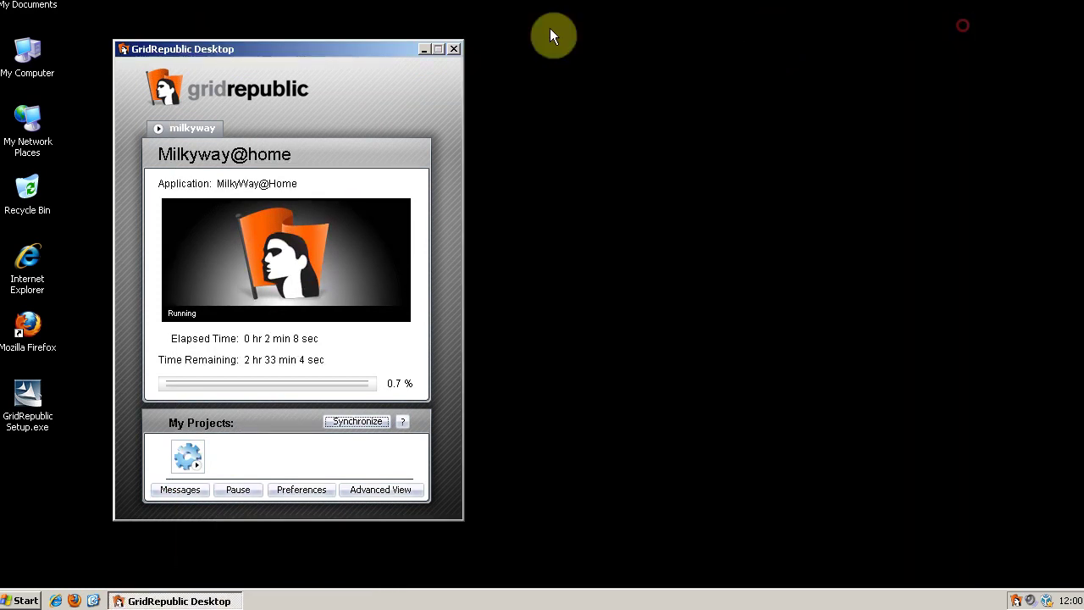
click(452, 50)
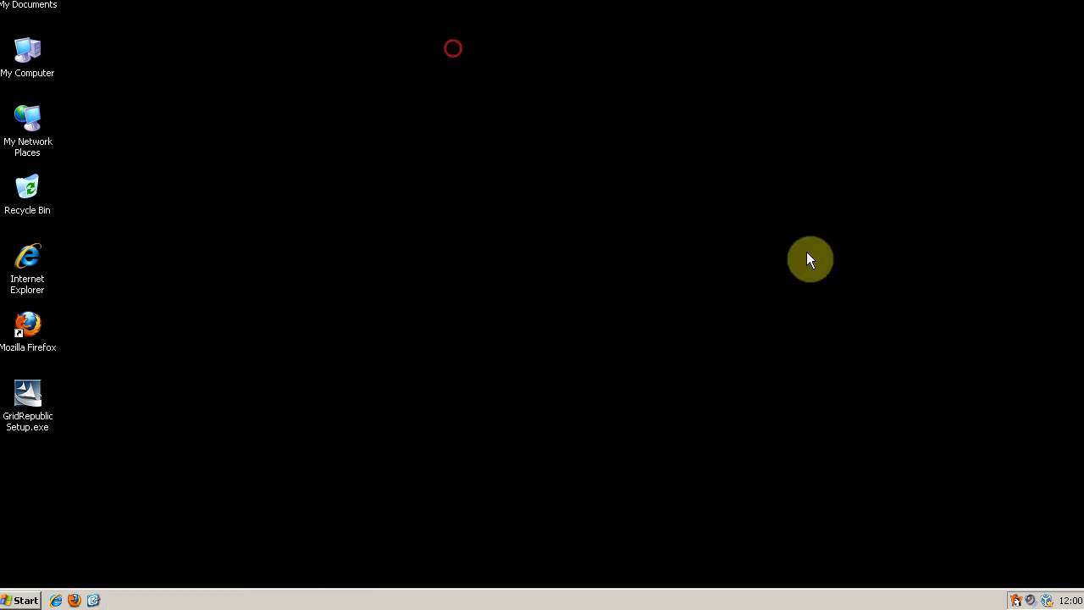
right_click(1015, 600)
click(997, 590)
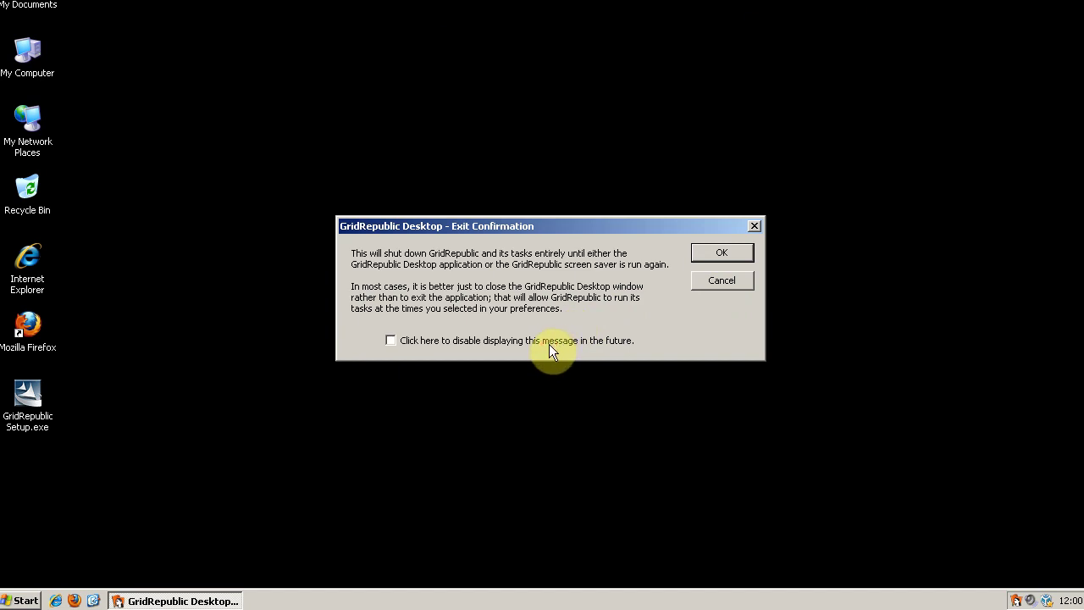
click(731, 248)
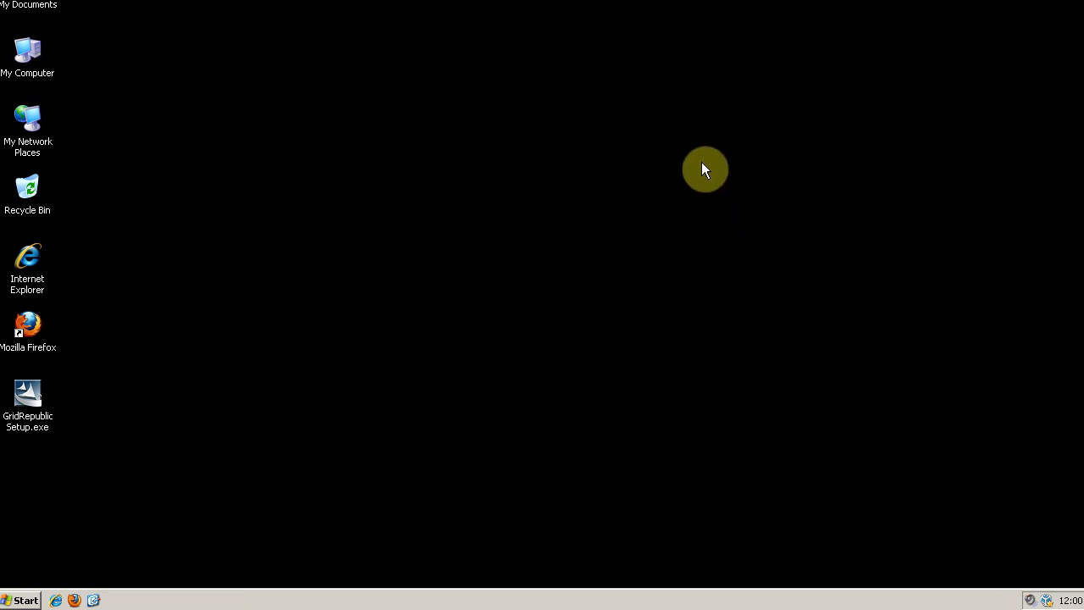